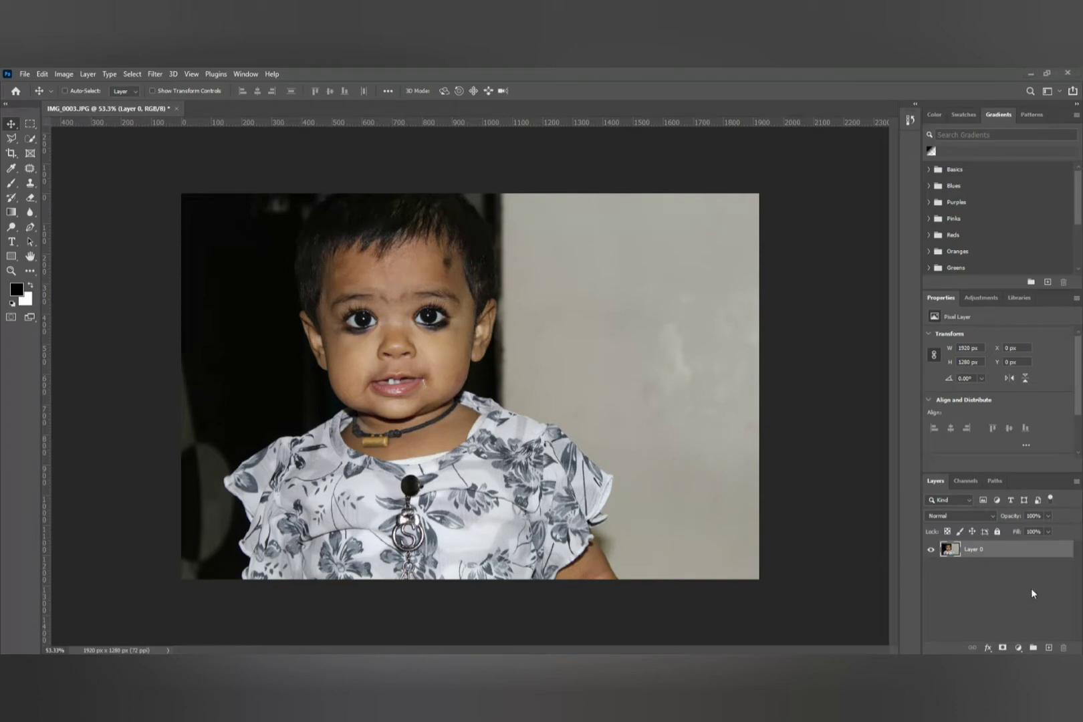
Duplicate the photo layer and make a first Quick Selection over the child's face and floral dress.
key(ctrl+j)
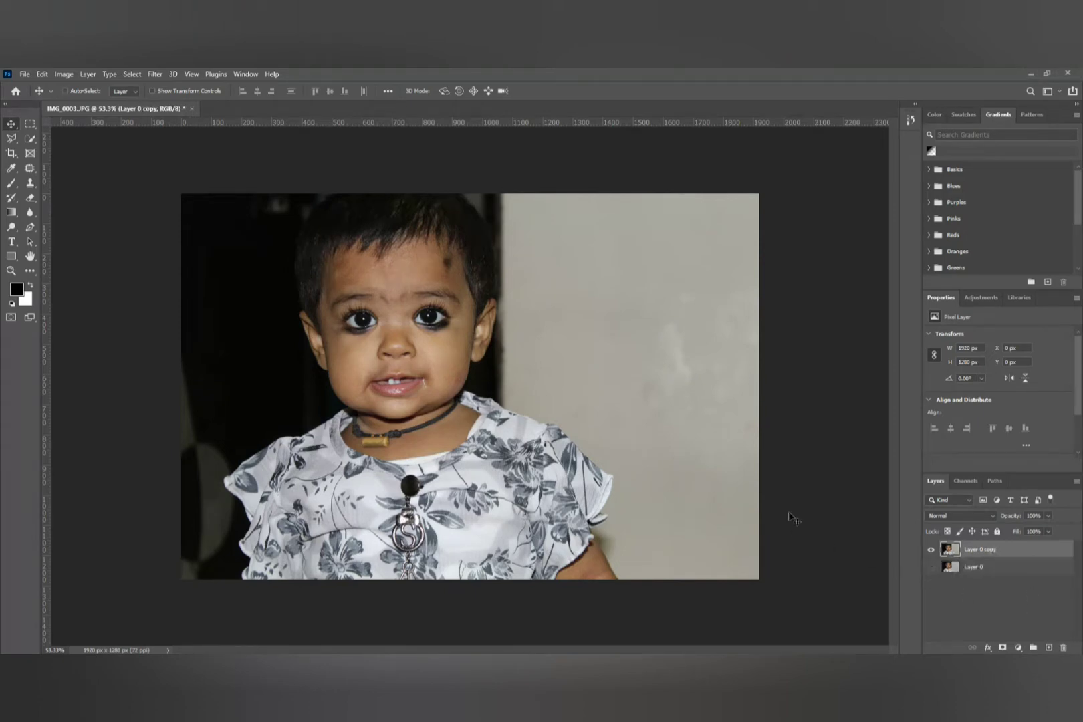
click(30, 139)
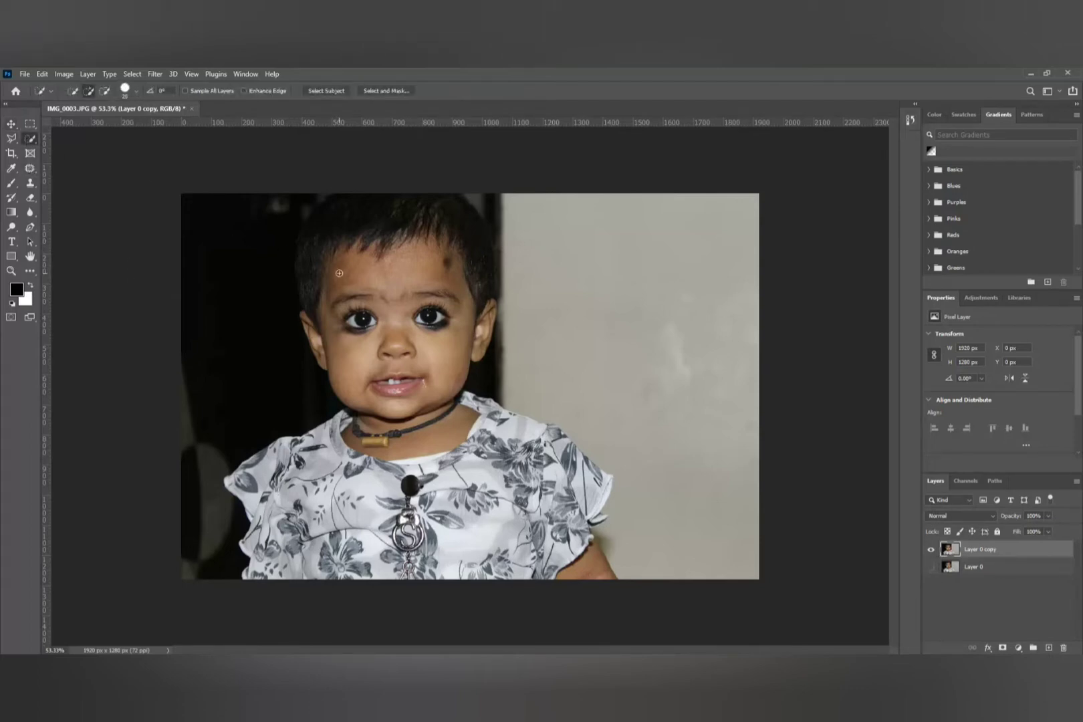
mouse_move(356, 277)
mouse_down()
mouse_move(379, 336)
mouse_move(392, 228)
mouse_move(417, 208)
mouse_up()
mouse_move(426, 436)
mouse_down()
mouse_move(421, 551)
mouse_move(500, 509)
mouse_move(585, 579)
mouse_up()
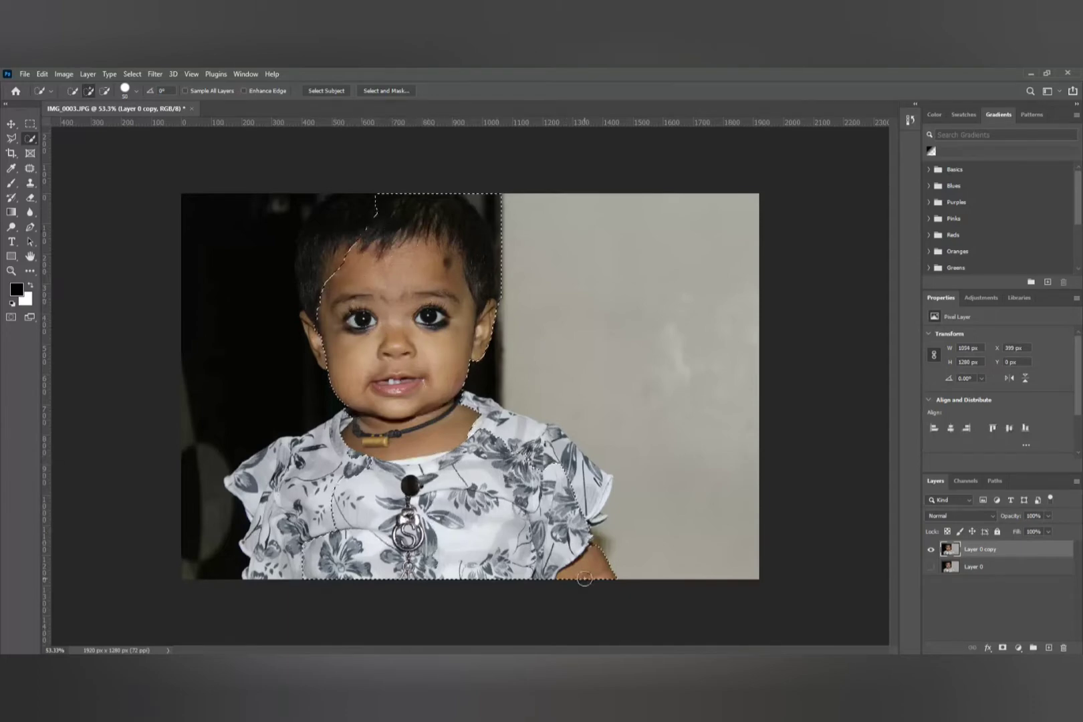
Refine the selection around the head so it takes in all the hair and follows its outer edge.
scroll(585, 579, up, 3)
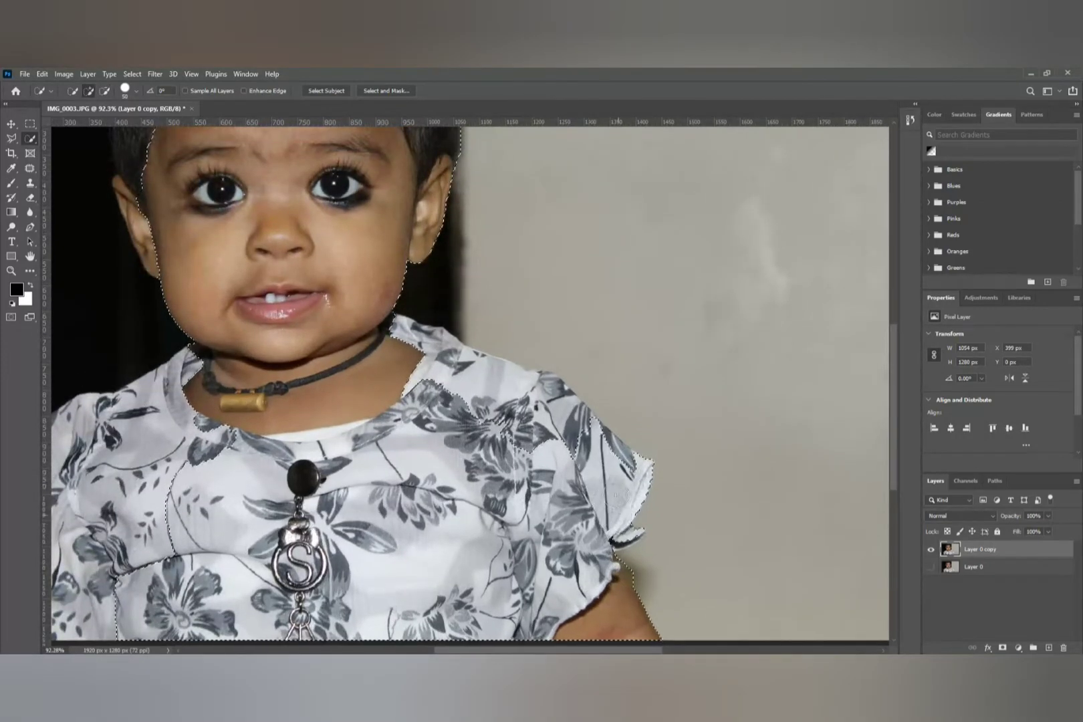
click(418, 365)
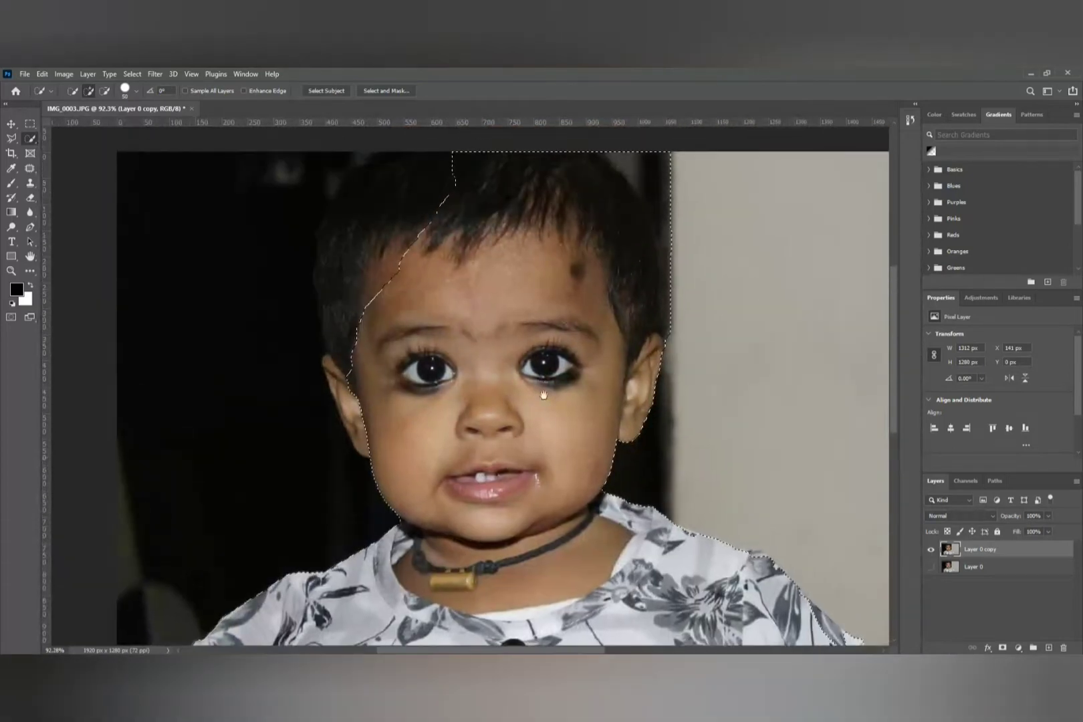
mouse_move(430, 197)
mouse_down()
mouse_move(385, 211)
mouse_move(336, 255)
mouse_move(340, 291)
mouse_move(187, 288)
mouse_move(231, 403)
mouse_move(254, 208)
mouse_move(348, 142)
mouse_move(317, 175)
mouse_move(401, 130)
mouse_move(694, 126)
mouse_move(639, 140)
mouse_move(695, 252)
mouse_up()
mouse_move(658, 204)
mouse_down()
mouse_move(689, 283)
mouse_move(675, 236)
mouse_move(693, 386)
mouse_up()
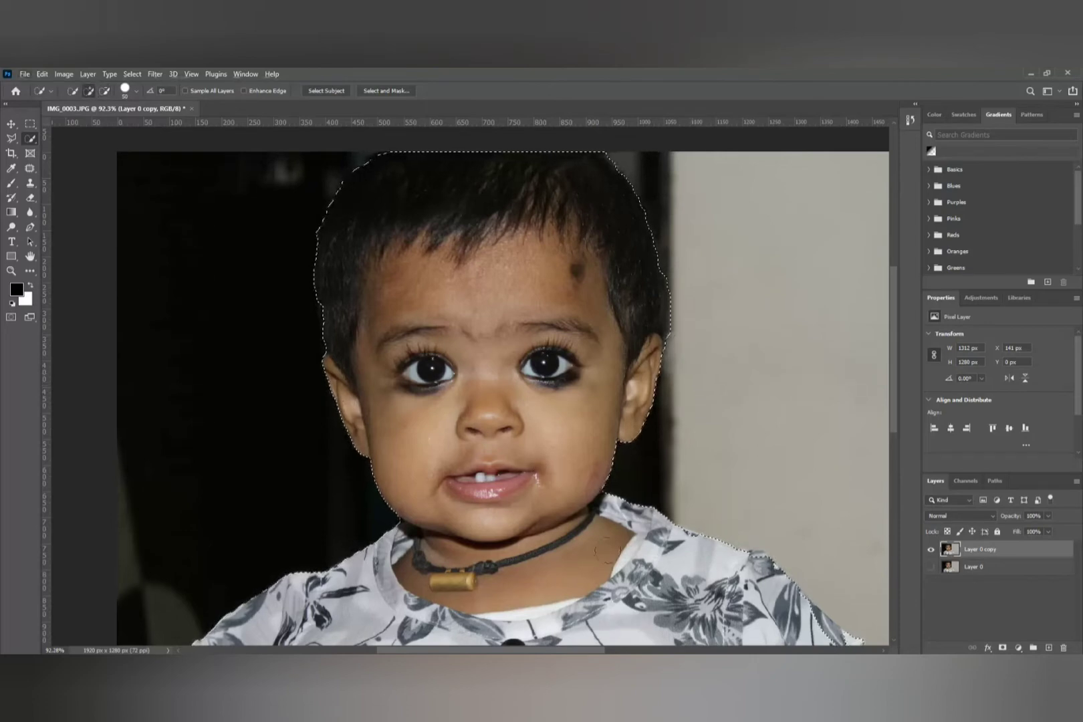
Subtract the wall area around the sleeve tip on the wall side from the selection, using a smaller Quick Selection brush.
drag(544, 506, 395, 344)
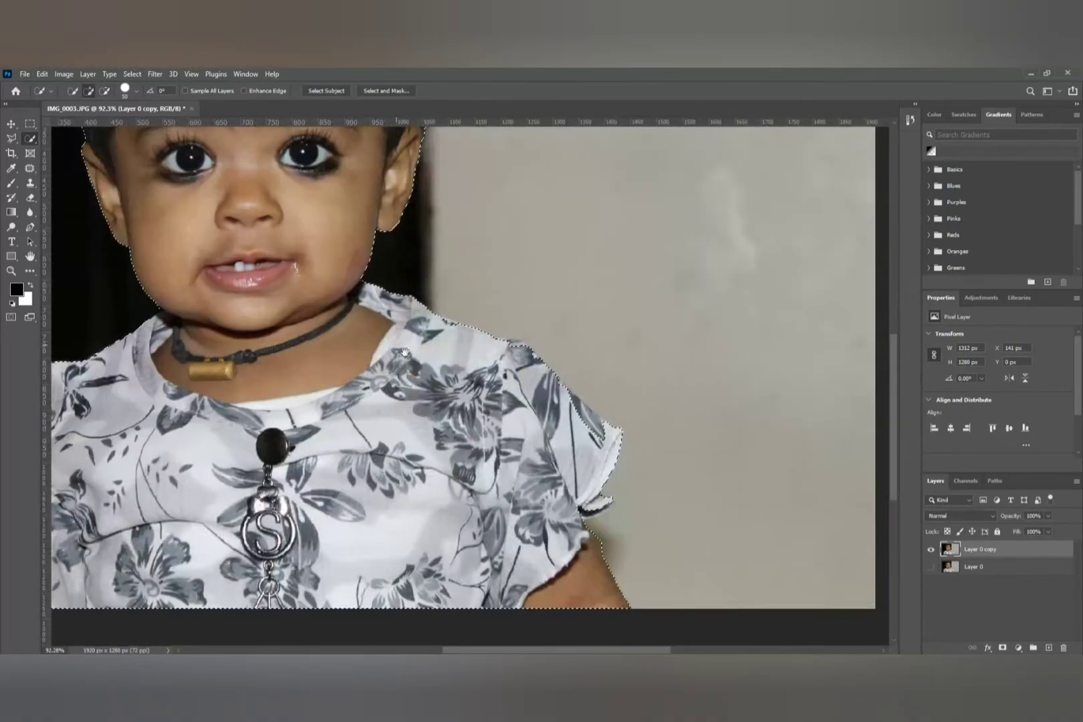
scroll(618, 471, up, 5)
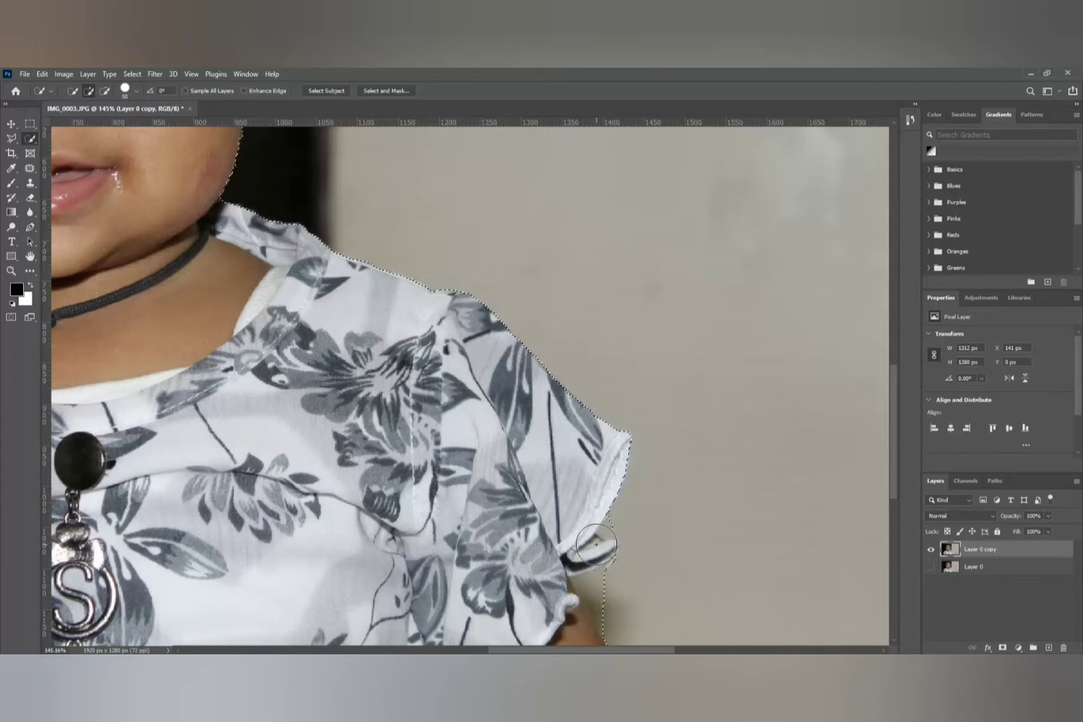
scroll(629, 550, up, 5)
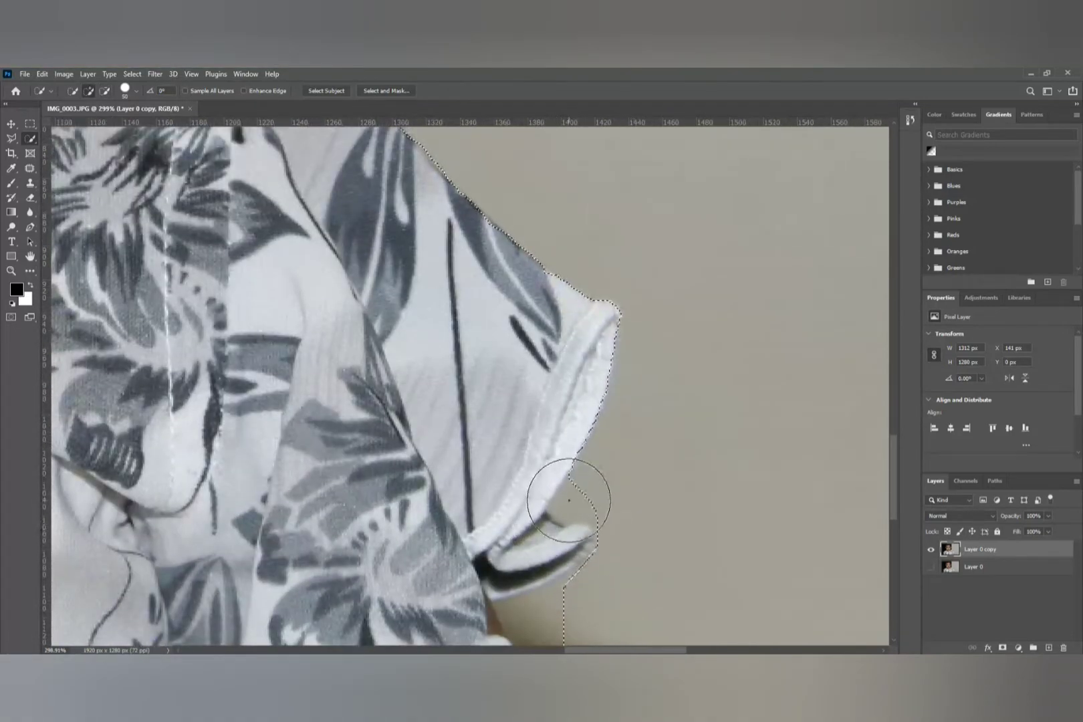
key(bracketleft)
key(bracketleft)
key(bracketleft)
key(bracketleft)
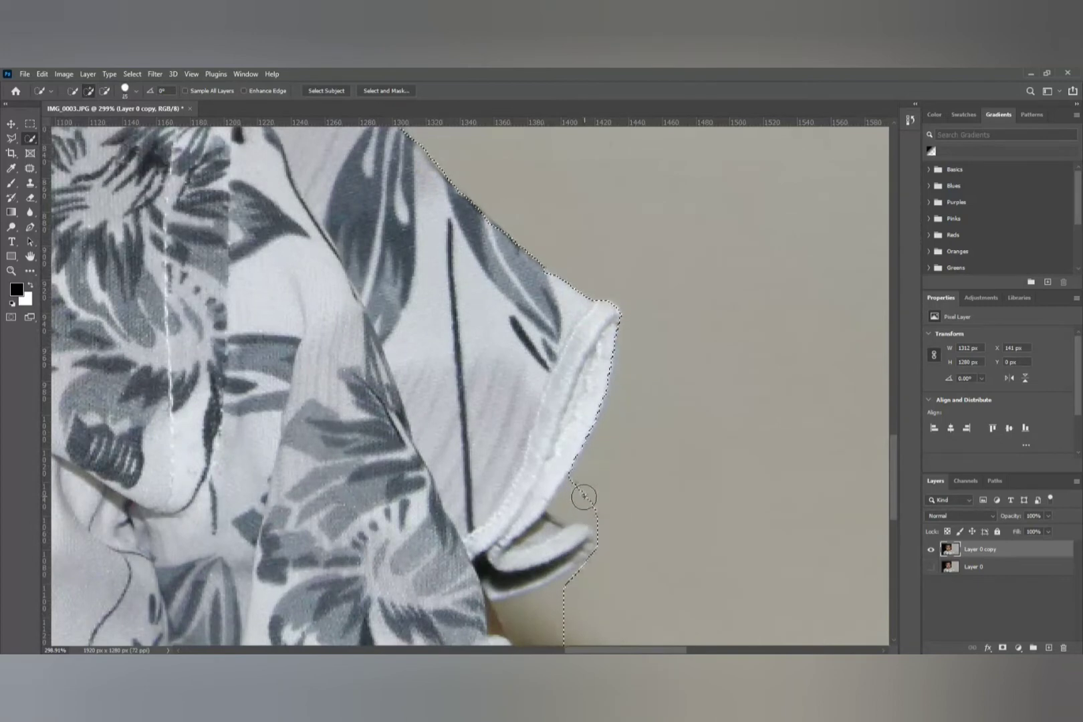
click(576, 500)
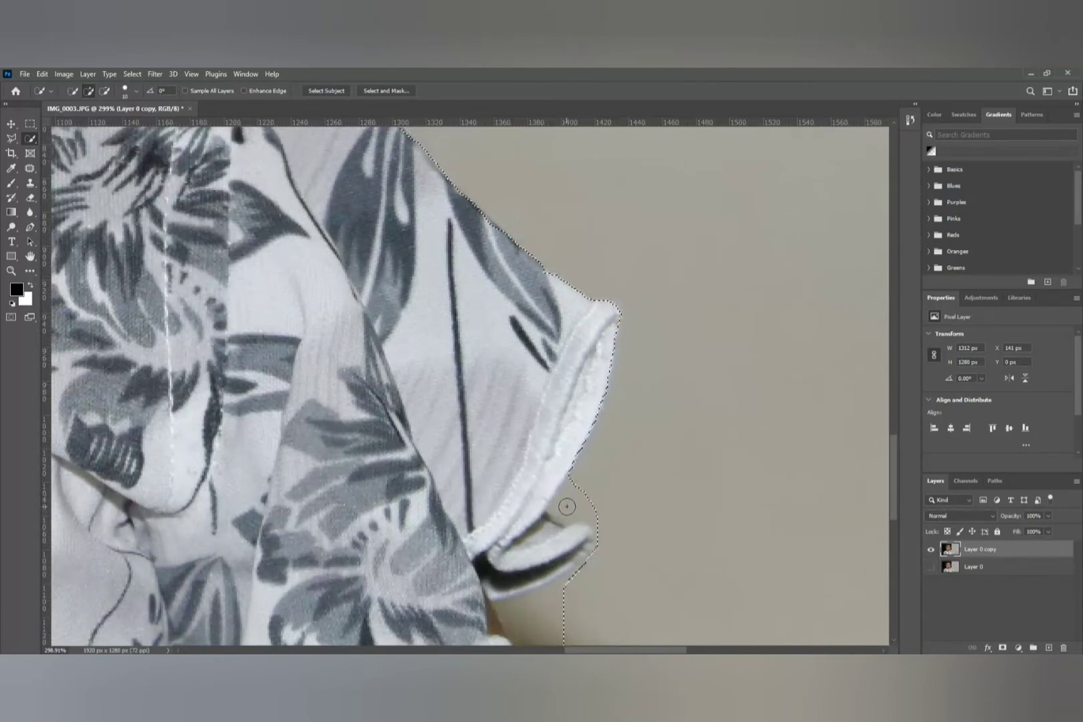
alt+click(570, 505)
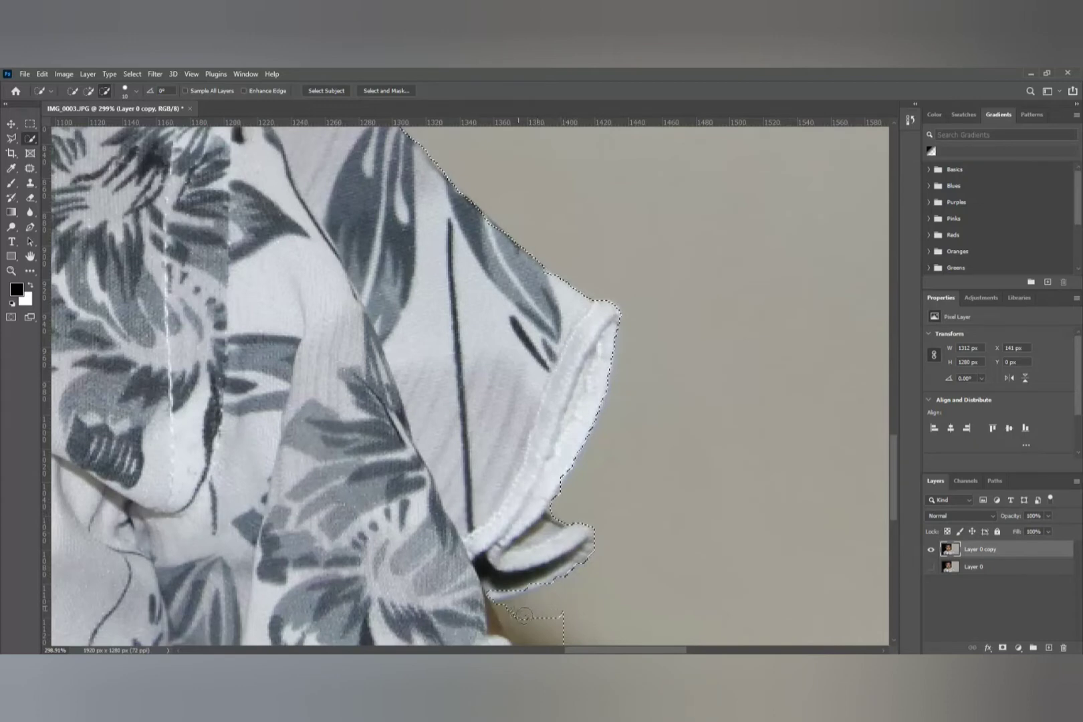
Subtract the wall beside the bare upper arm so the selection follows the arm's edge.
drag(523, 614, 547, 634)
mouse_move(553, 588)
mouse_down()
mouse_move(576, 567)
mouse_move(566, 363)
mouse_up()
mouse_move(550, 425)
mouse_down()
mouse_move(569, 496)
mouse_move(530, 434)
mouse_move(513, 458)
mouse_move(535, 502)
mouse_move(509, 455)
mouse_up()
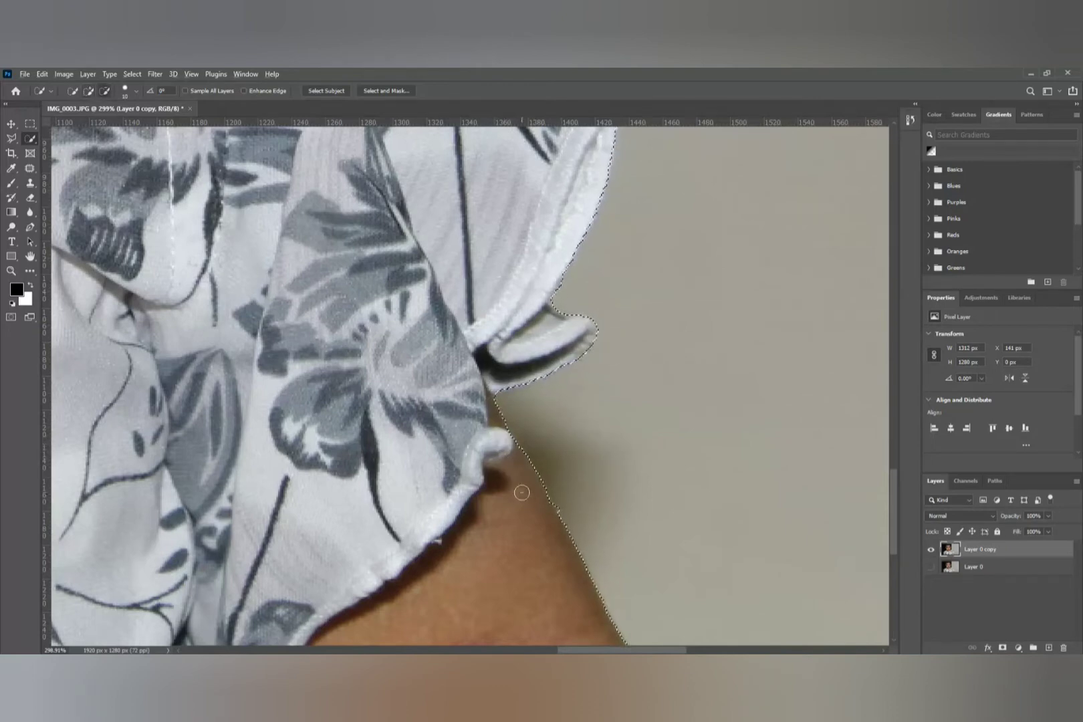
Subtract the dark background in the notch between the jaw and the dress collar using a very small brush.
scroll(516, 489, down, 1)
scroll(528, 516, down, 2)
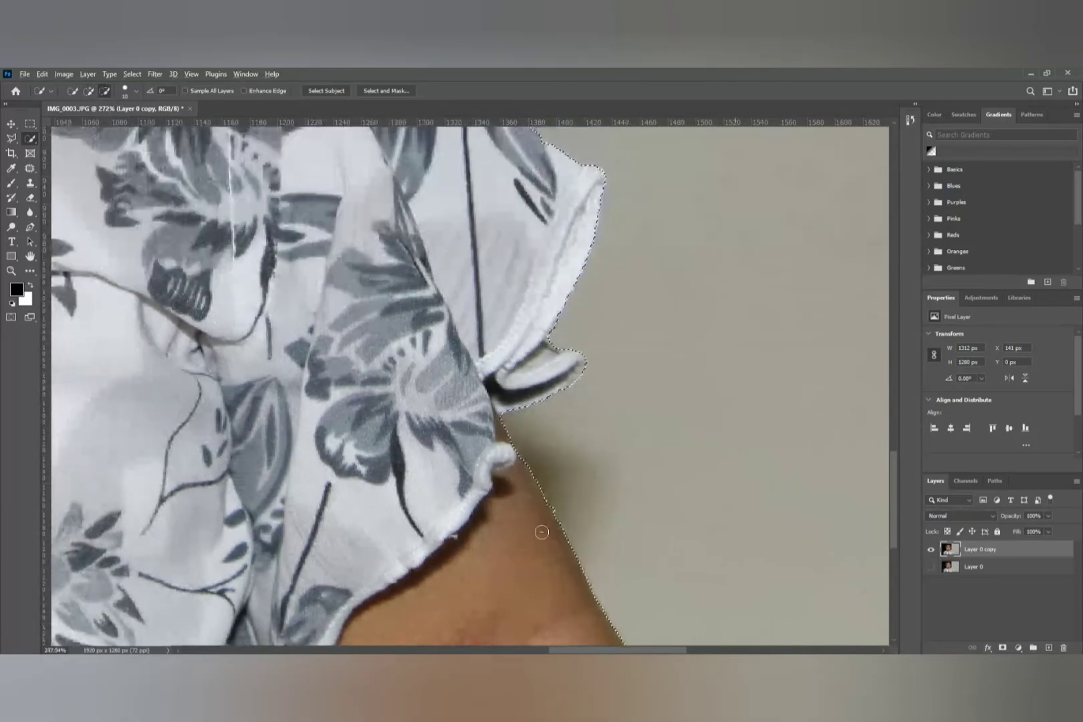
scroll(543, 536, down, 3)
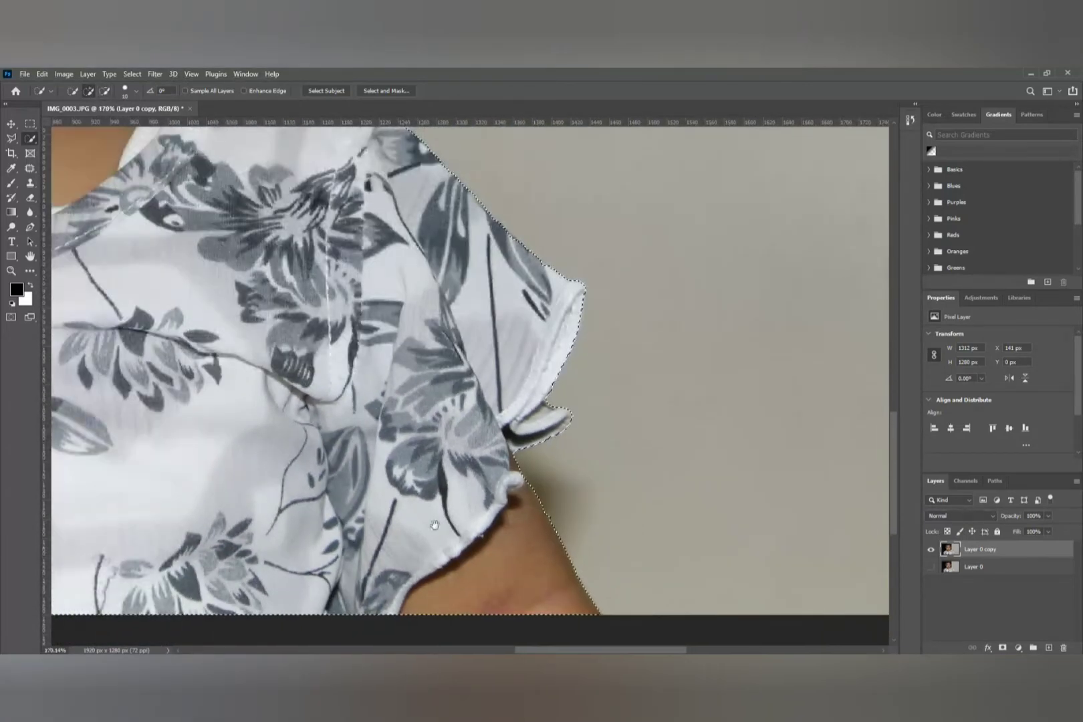
drag(538, 492, 882, 473)
drag(209, 421, 606, 519)
drag(536, 334, 514, 493)
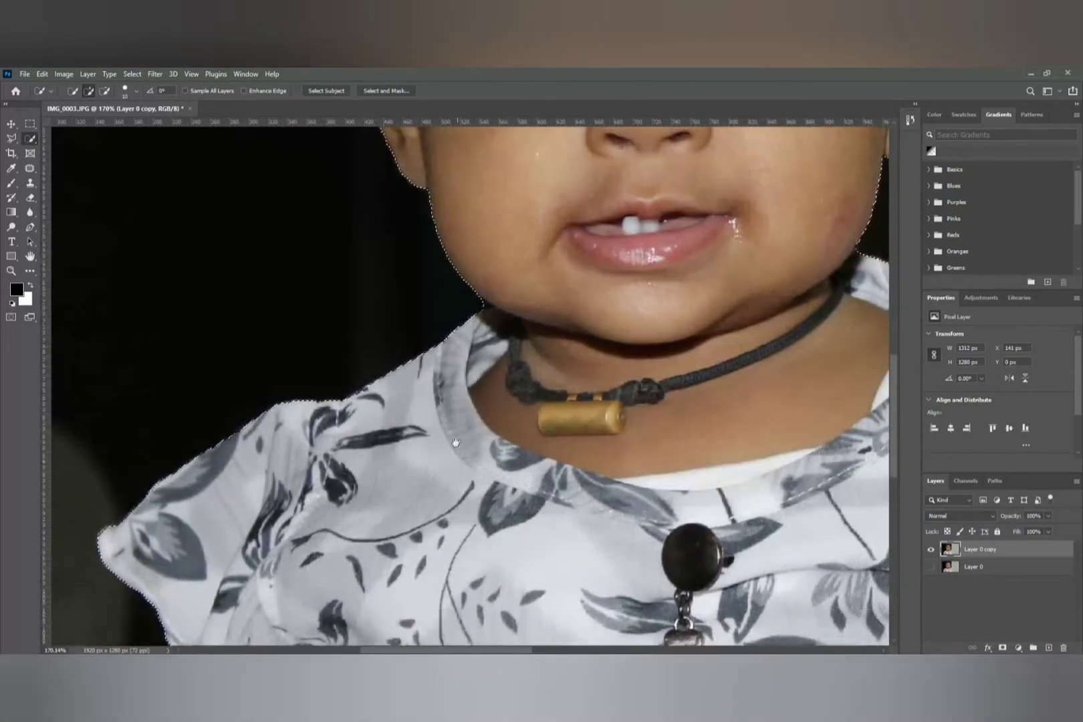
scroll(486, 365, up, 6)
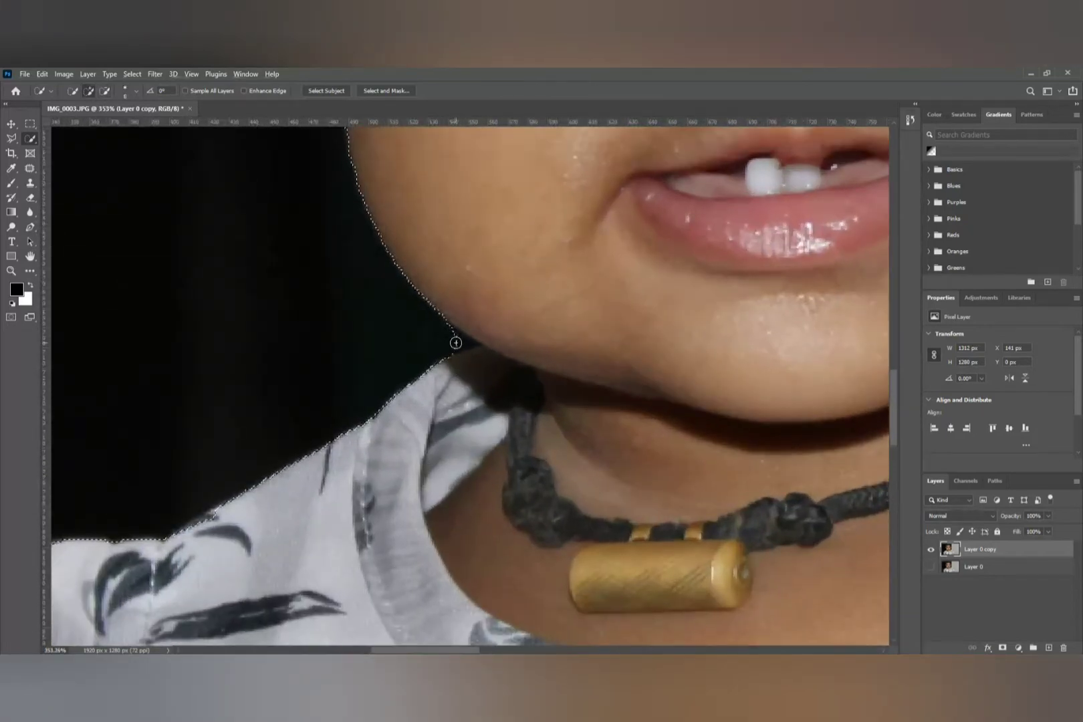
key(alt)
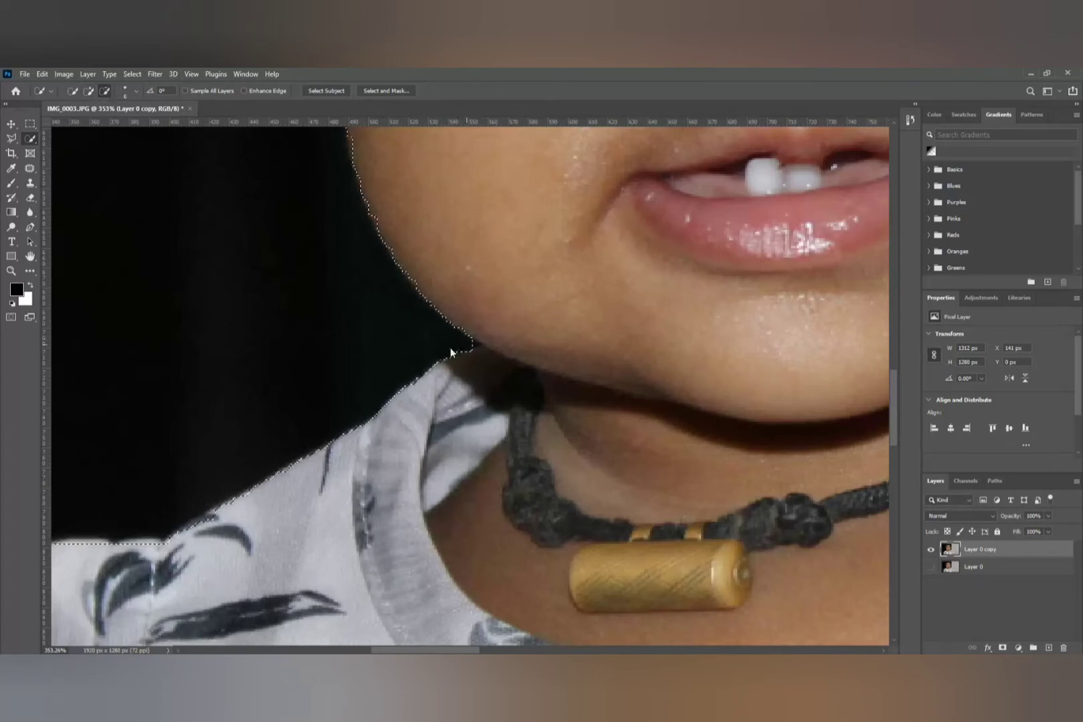
scroll(471, 354, up, 4)
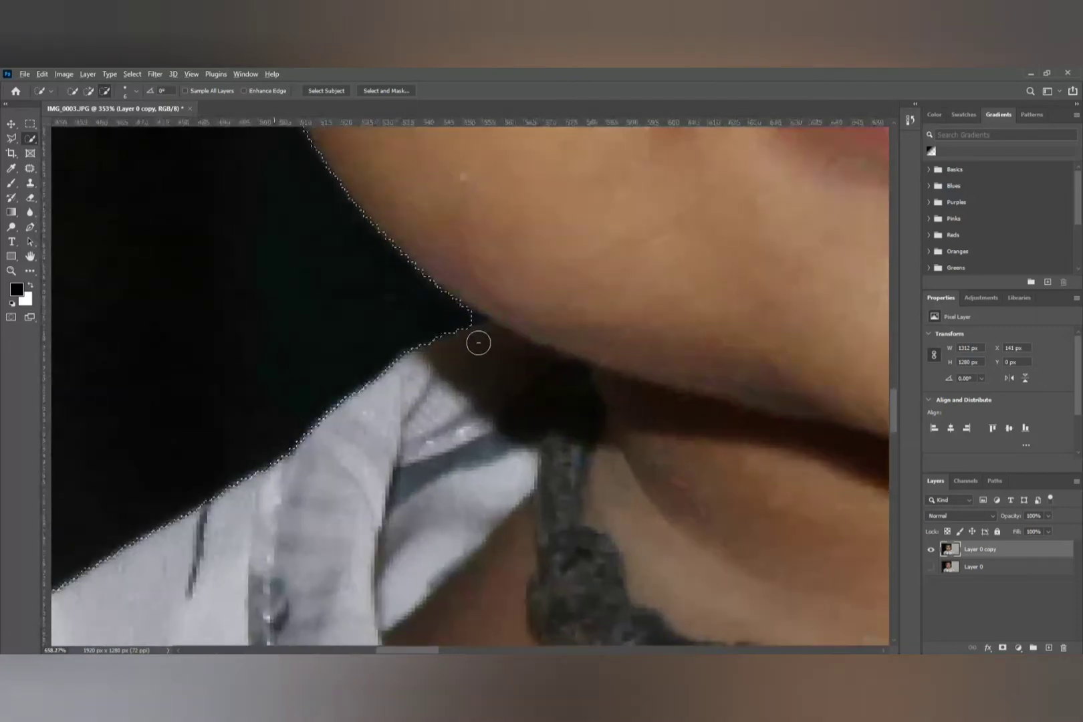
scroll(478, 343, up, 2)
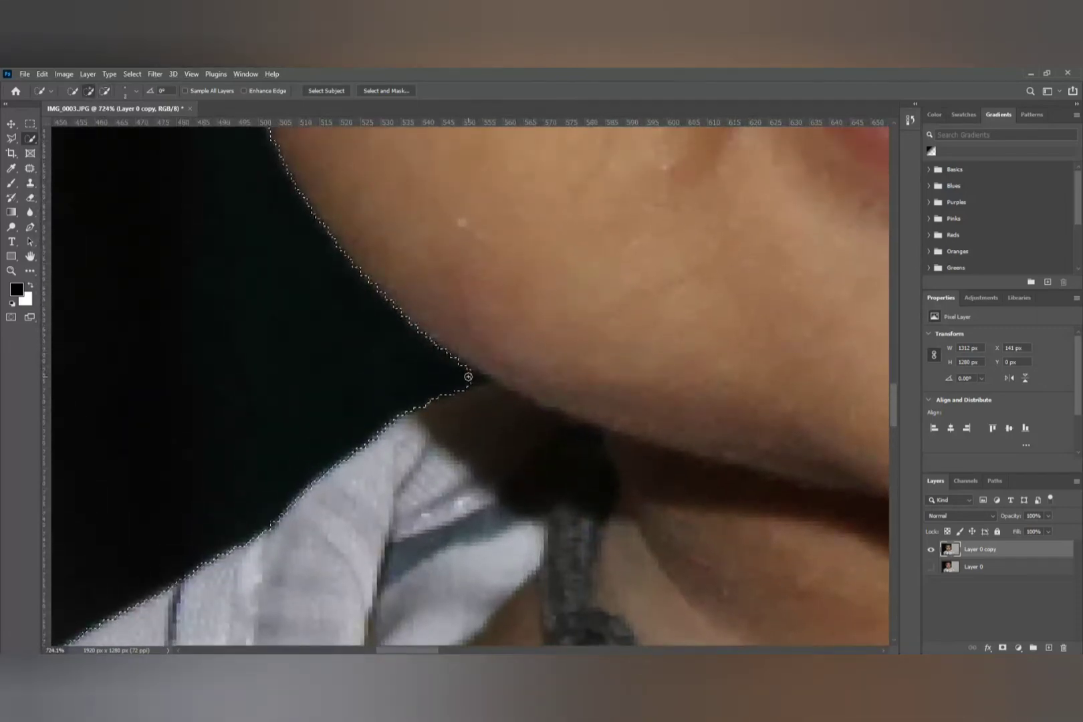
alt+click(476, 381)
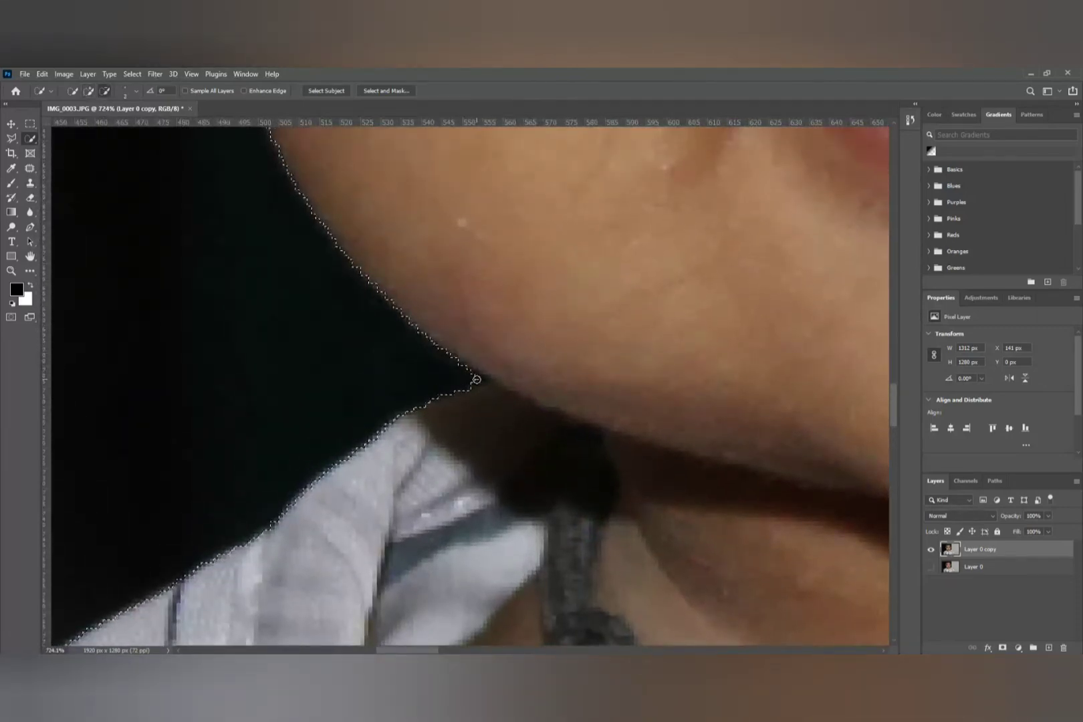
click(482, 381)
Rework the selection edge along the hair above the ear on the wall side, subtracting background and adding missing hair.
scroll(408, 389, down, 5)
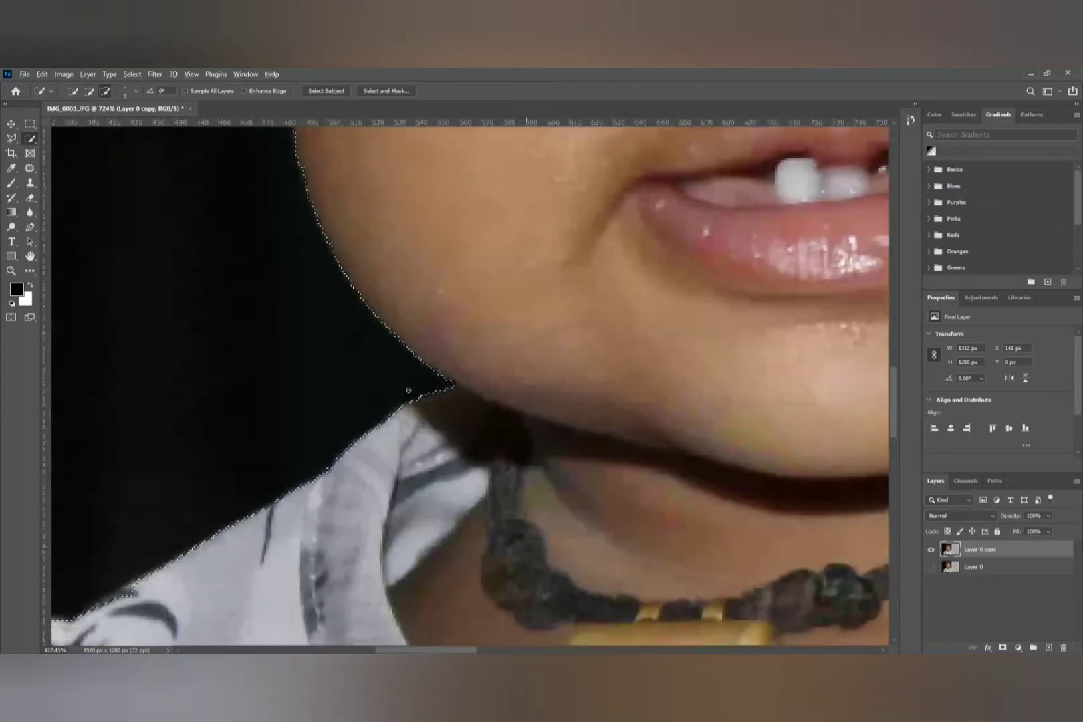
scroll(409, 389, down, 5)
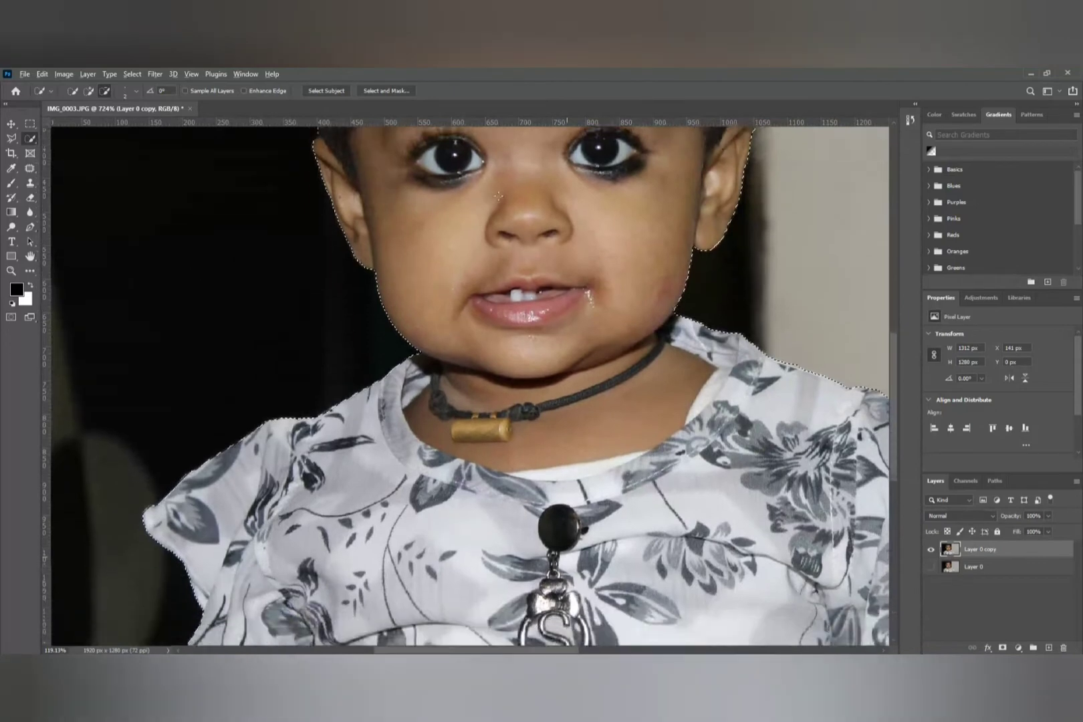
drag(498, 311, 495, 391)
drag(495, 314, 488, 452)
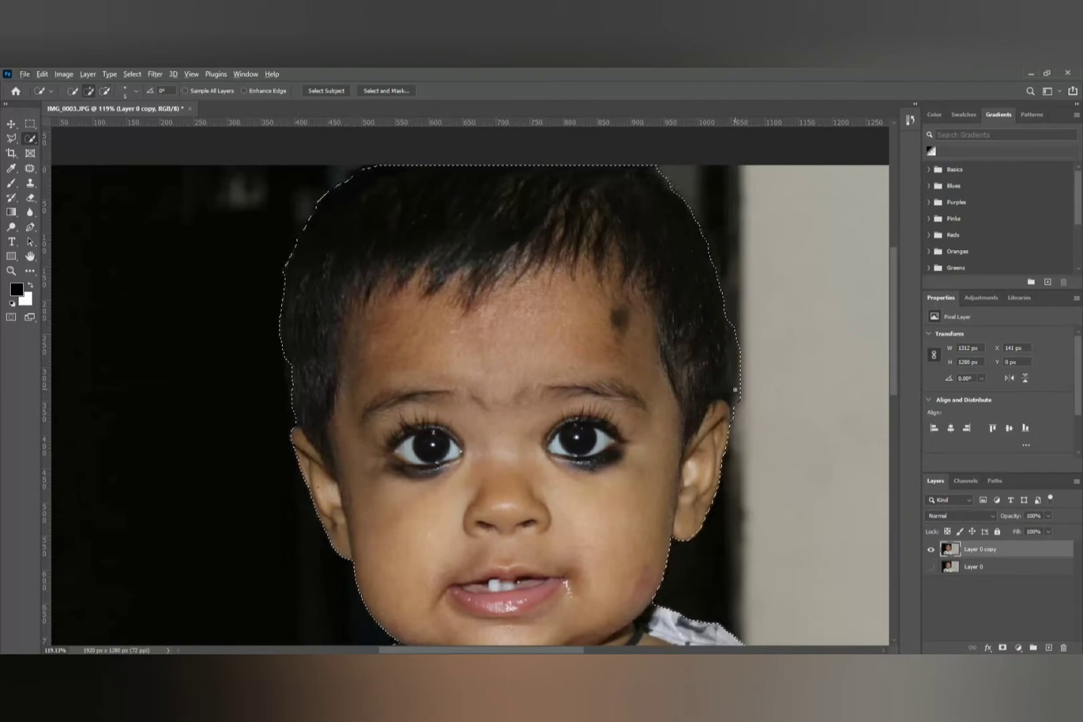
alt+drag(743, 397, 670, 309)
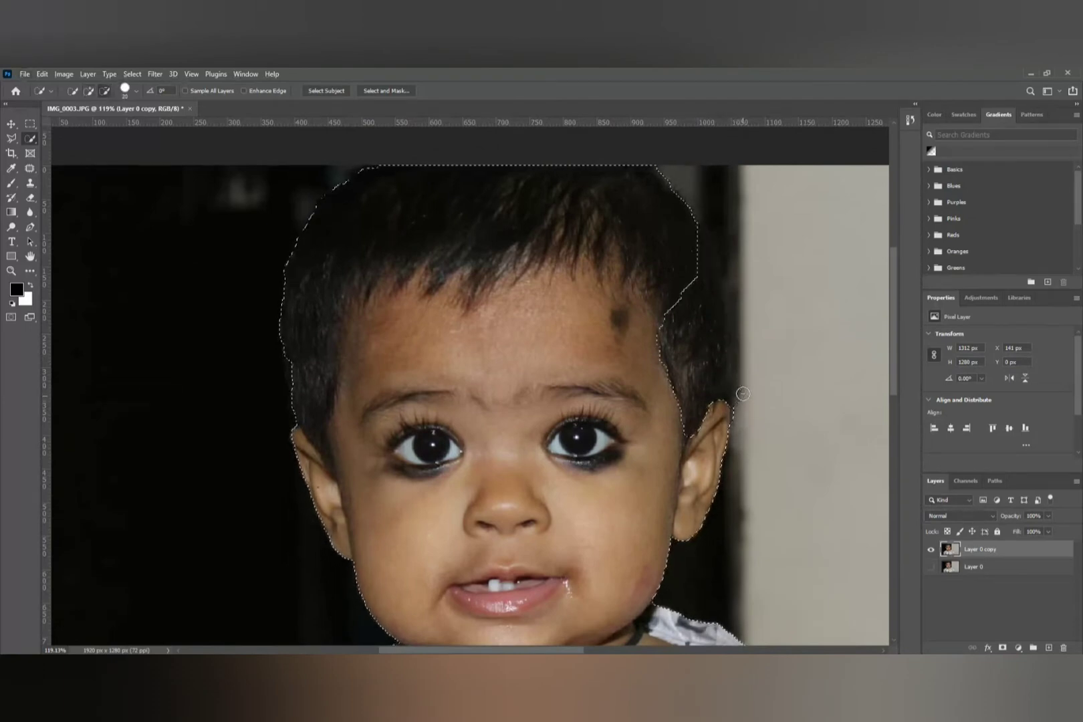
drag(712, 390, 681, 278)
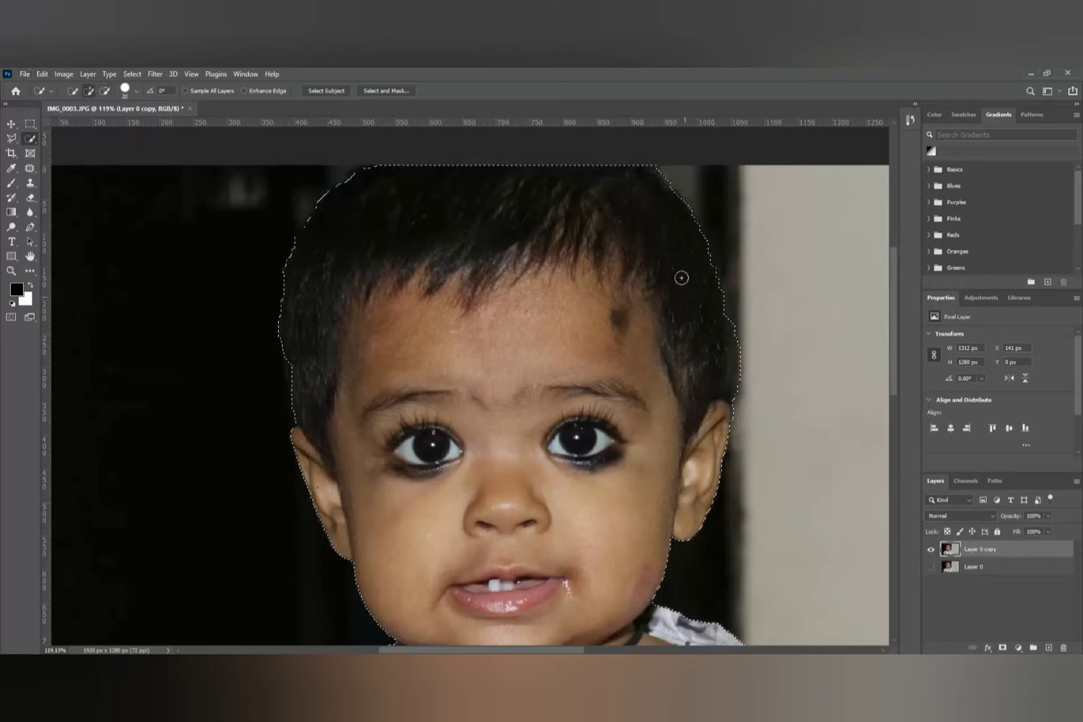
alt+drag(744, 363, 738, 334)
Isolate the child on the duplicate layer by cutting out the selection, clearing the remaining background and pasting the child back centred.
scroll(715, 371, down, 4)
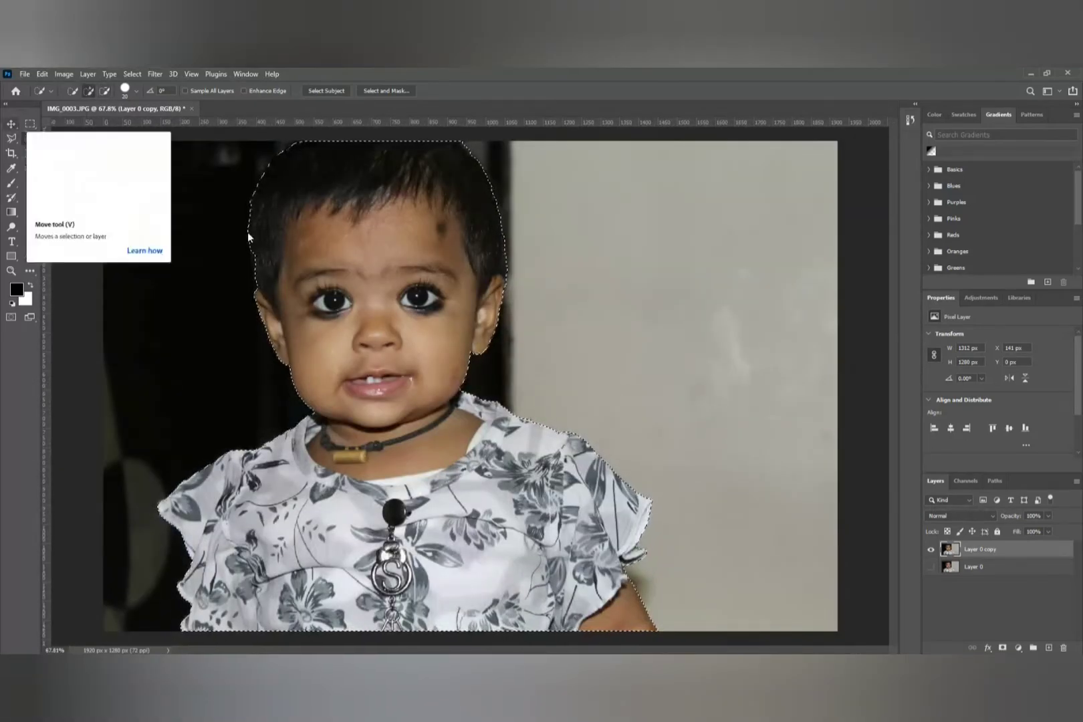
key(Delete)
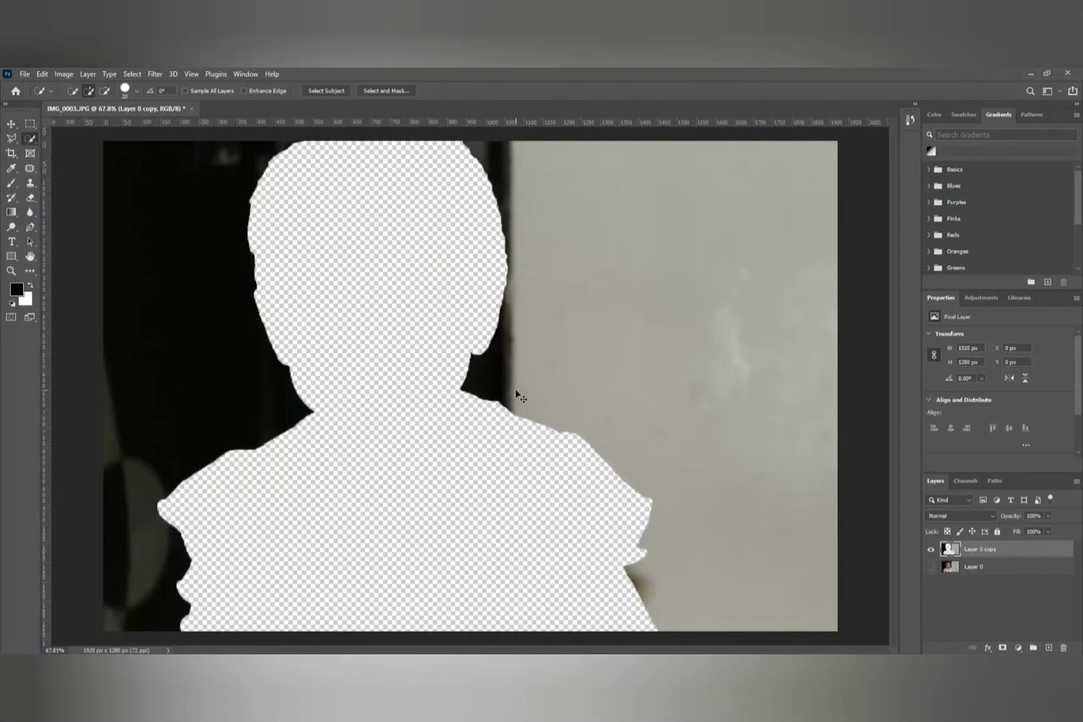
key(ctrl+a)
key(Delete)
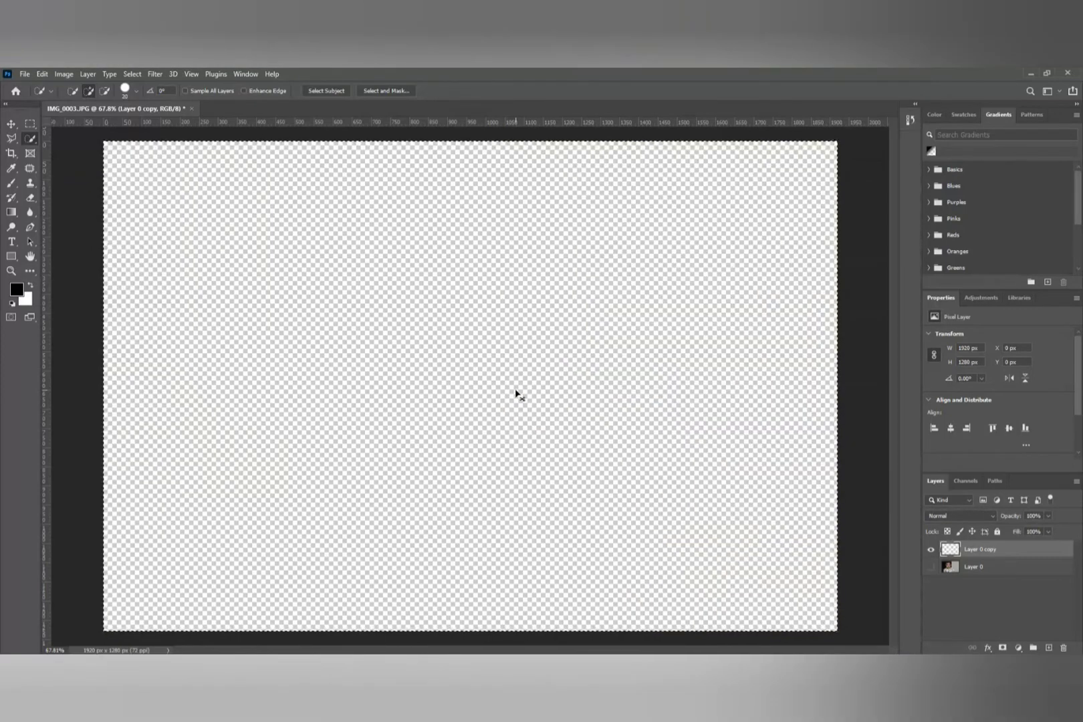
key(ctrl+z)
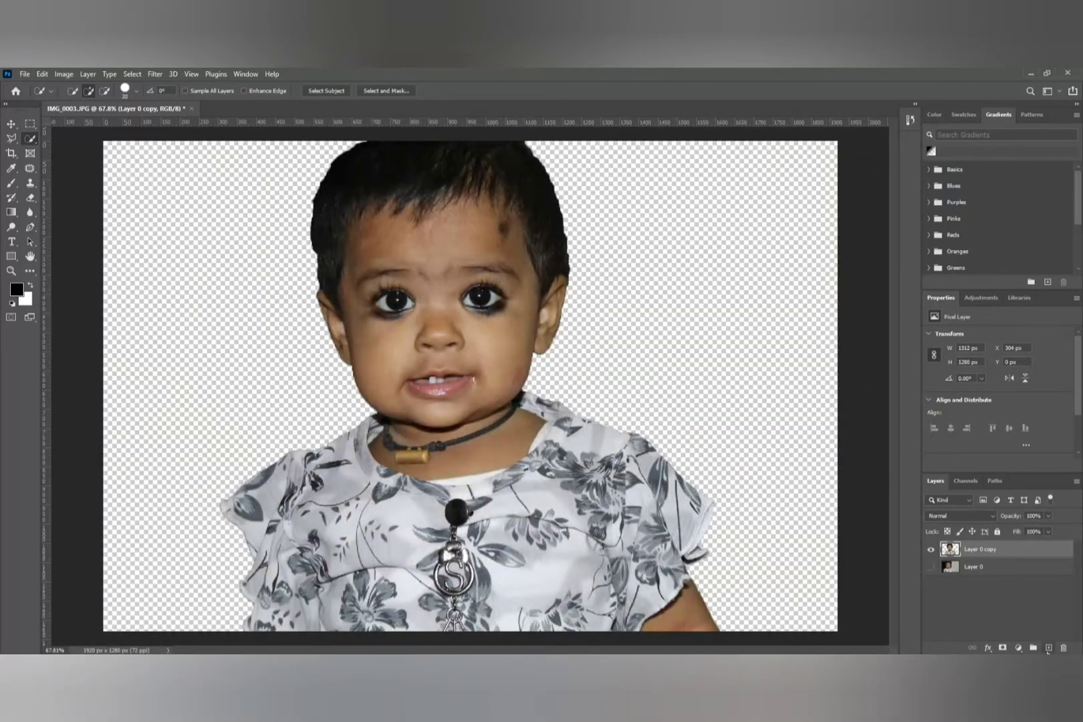
Add a new layer filled with green #229407 and place it beneath the child's cutout layer.
click(1047, 649)
click(18, 291)
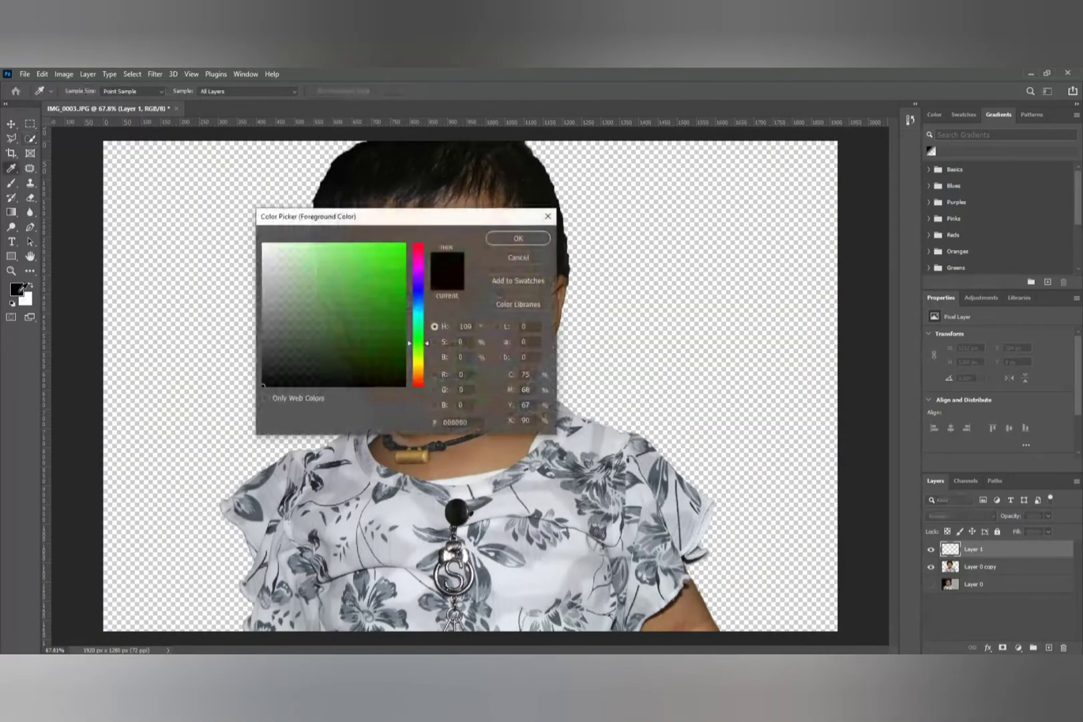
click(376, 286)
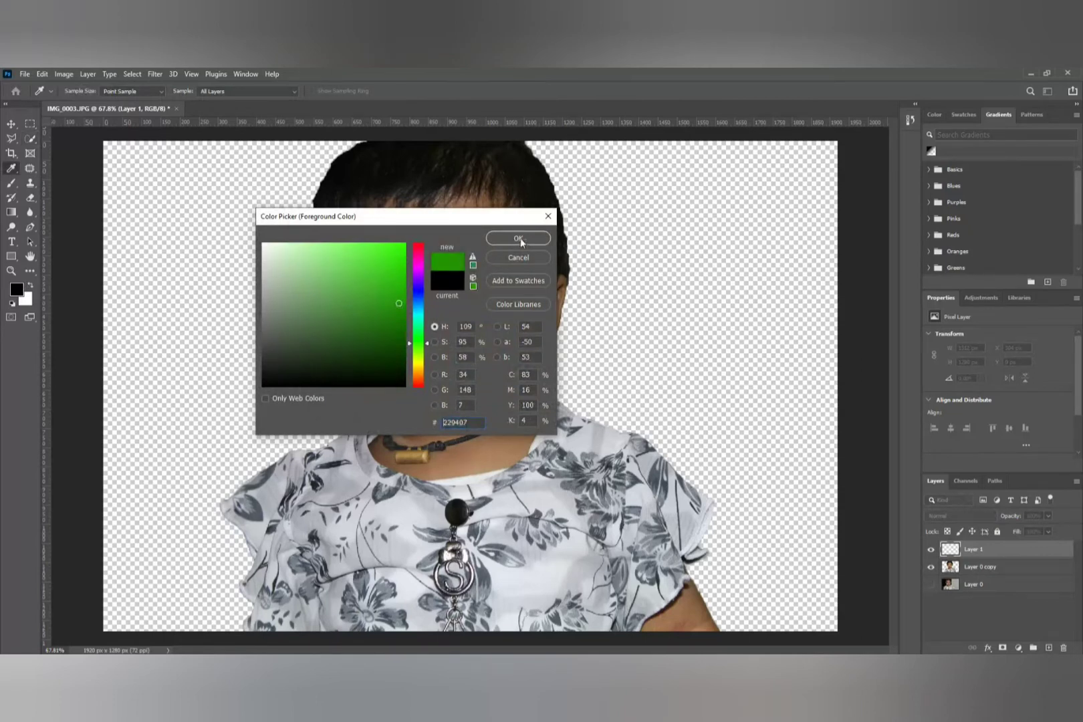
click(518, 238)
key(alt+BackSpace)
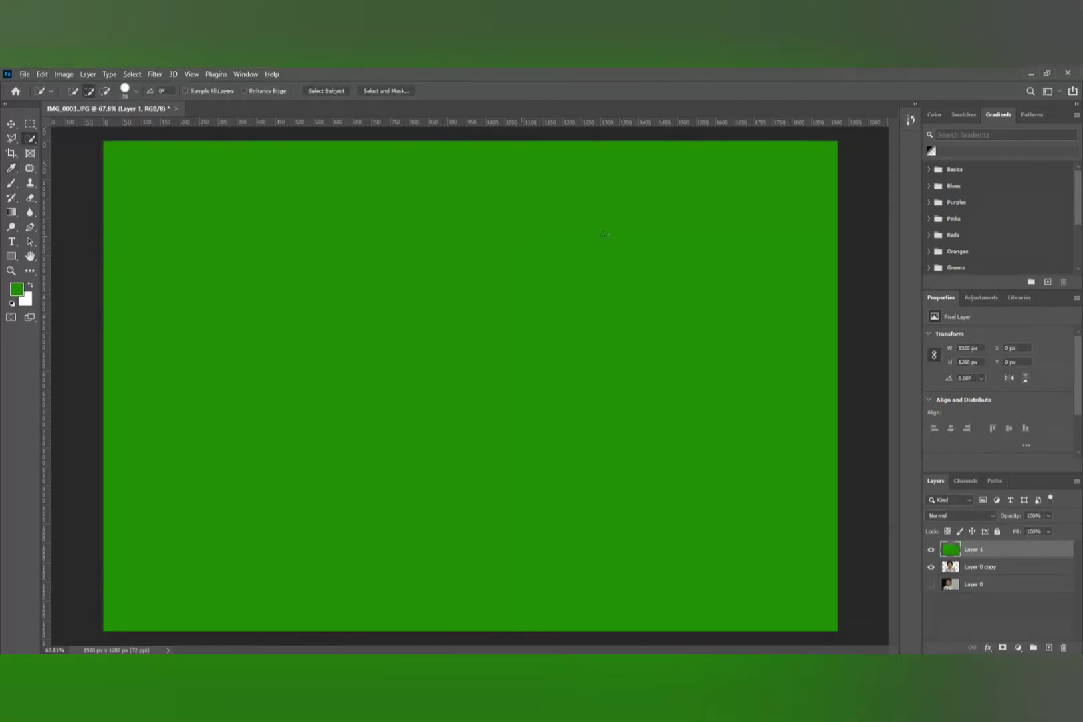
mouse_move(979, 567)
mouse_down()
mouse_move(992, 573)
mouse_move(982, 551)
mouse_up()
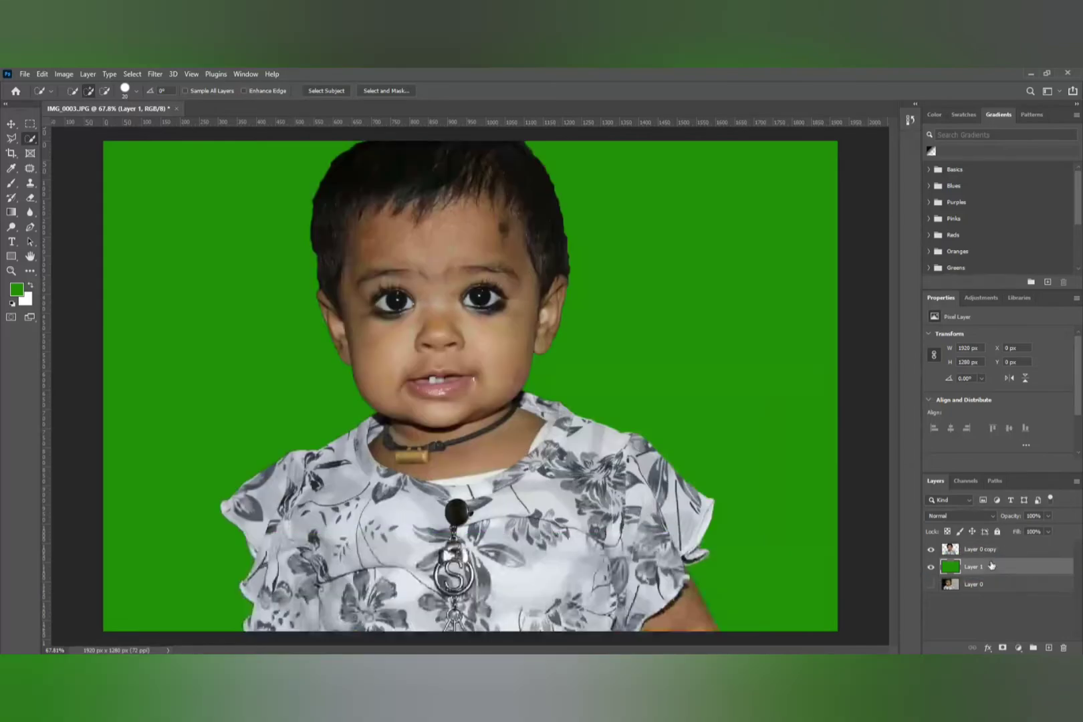
scroll(344, 366, up, 6)
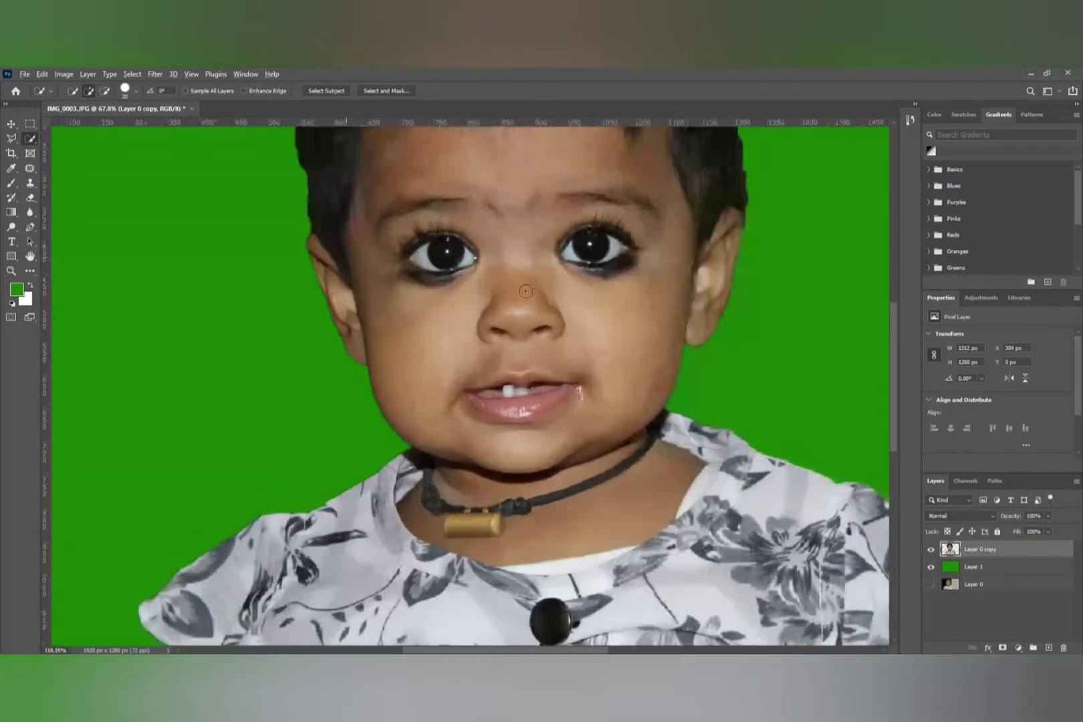
Smooth the child's uneven hair outline on the ear side nearer the long sleeve point with a size 25 Eraser on the cutout layer.
drag(673, 167, 656, 425)
scroll(340, 263, up, 4)
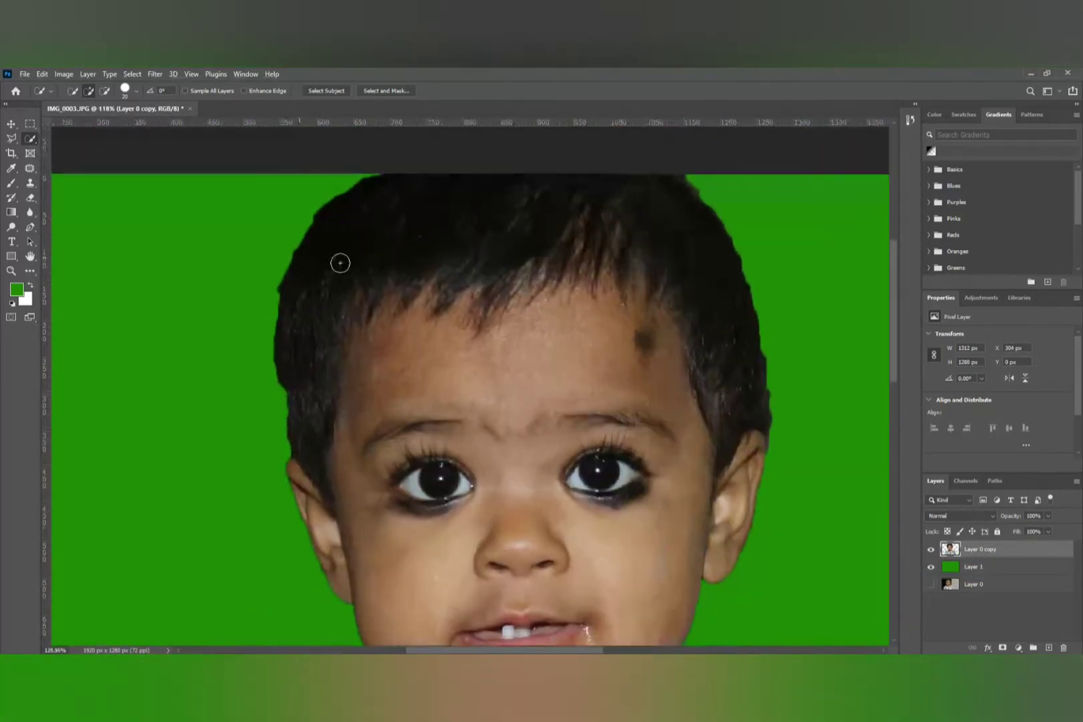
click(29, 198)
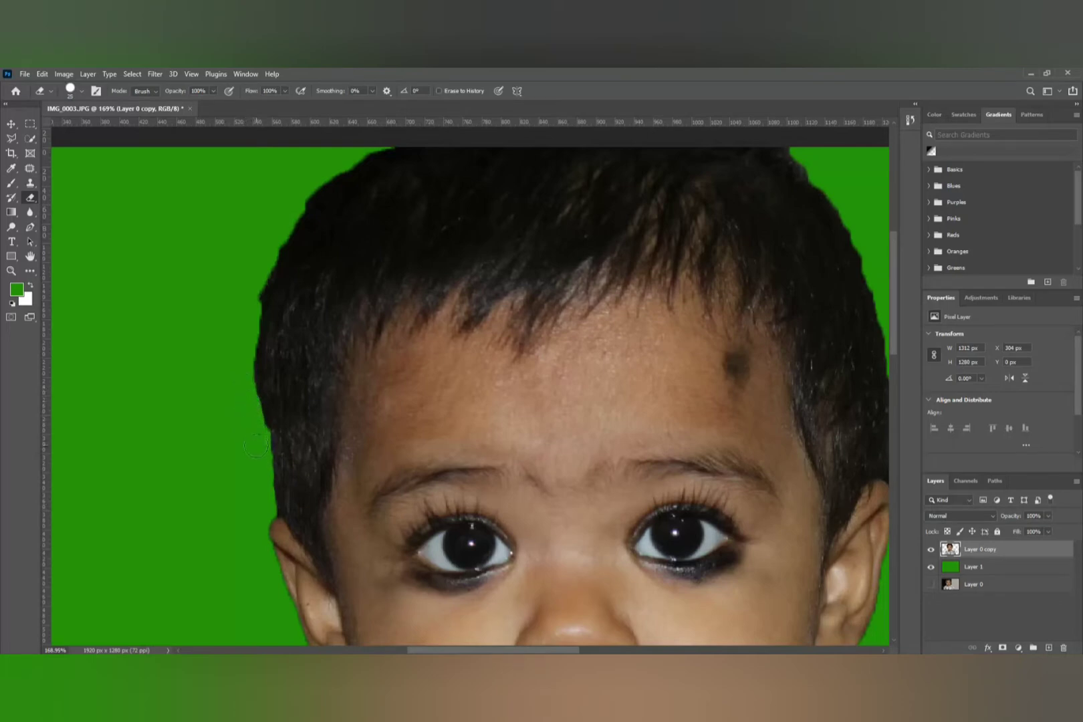
drag(249, 385, 249, 326)
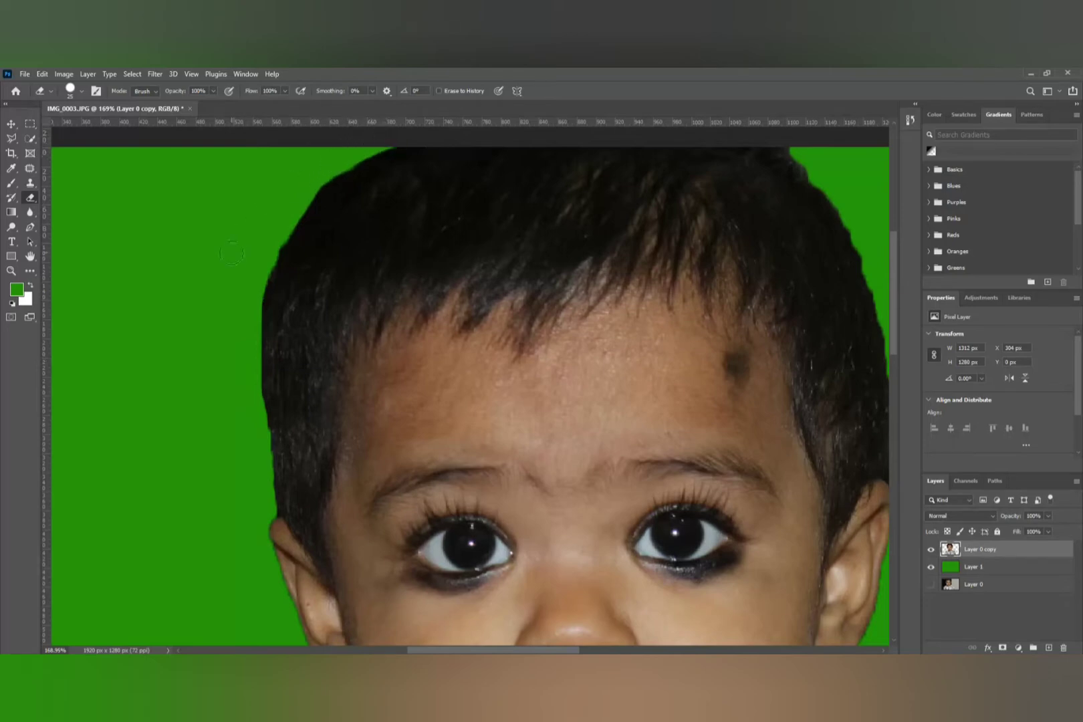
Erase the rough fringe along the opposite side of the hair, from the crown down to the ear.
drag(495, 392, 106, 471)
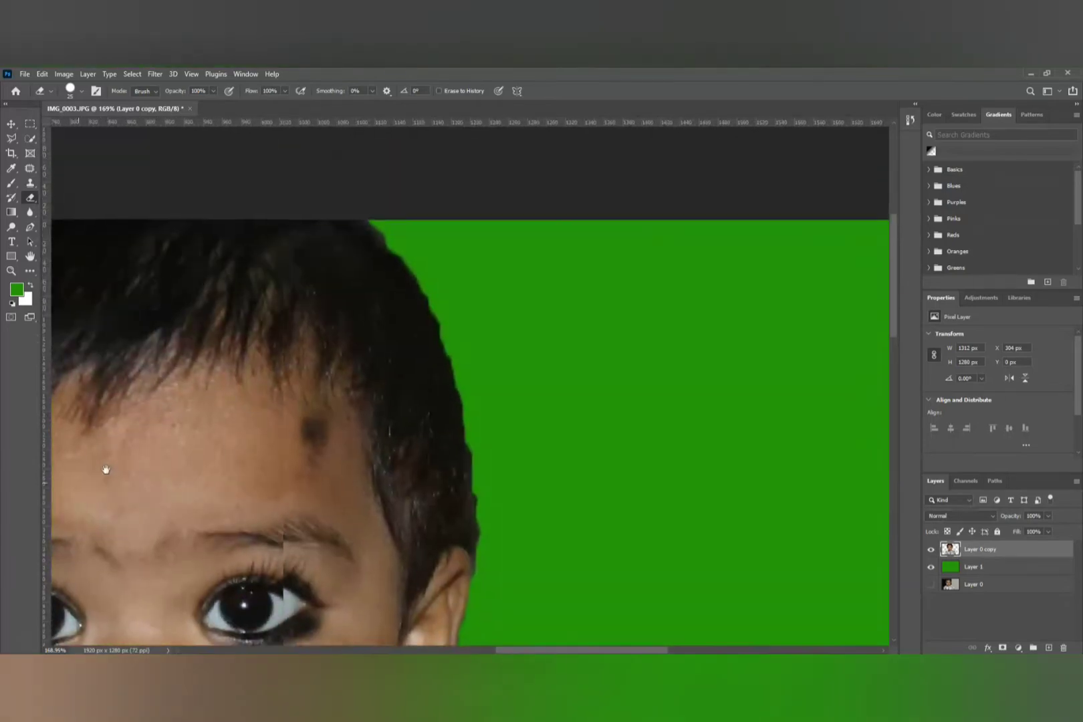
mouse_move(327, 204)
mouse_down()
mouse_move(364, 220)
mouse_move(422, 314)
mouse_move(483, 572)
mouse_up()
mouse_move(512, 533)
mouse_down()
mouse_move(537, 288)
mouse_move(516, 294)
mouse_up()
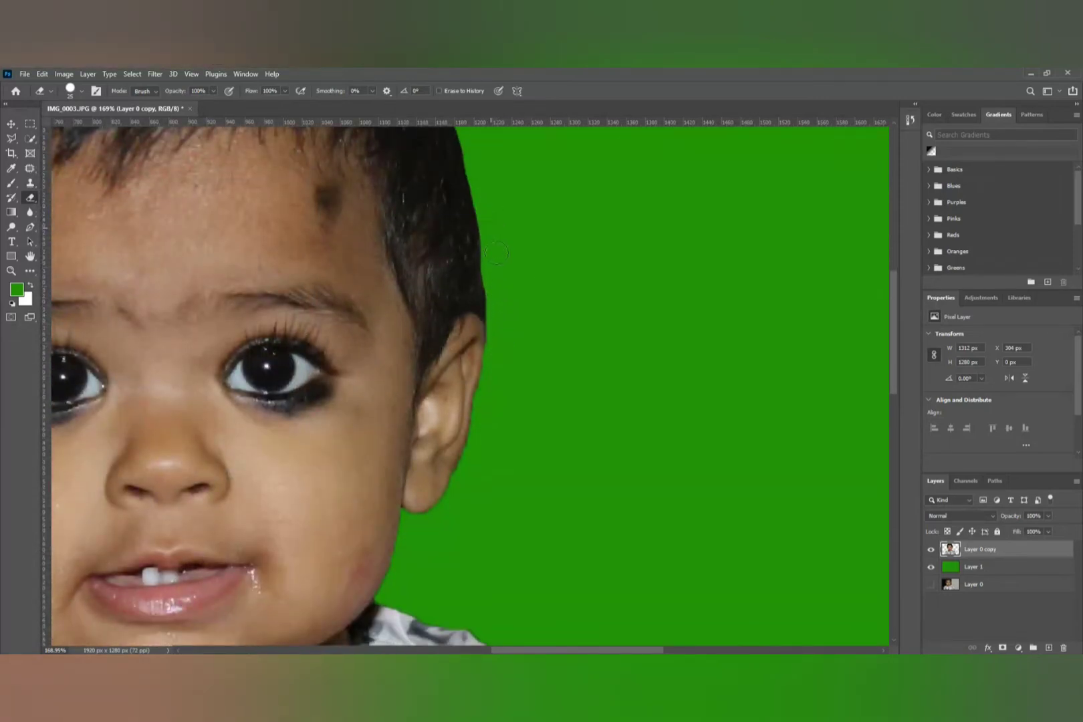
drag(509, 422, 493, 352)
drag(478, 437, 488, 321)
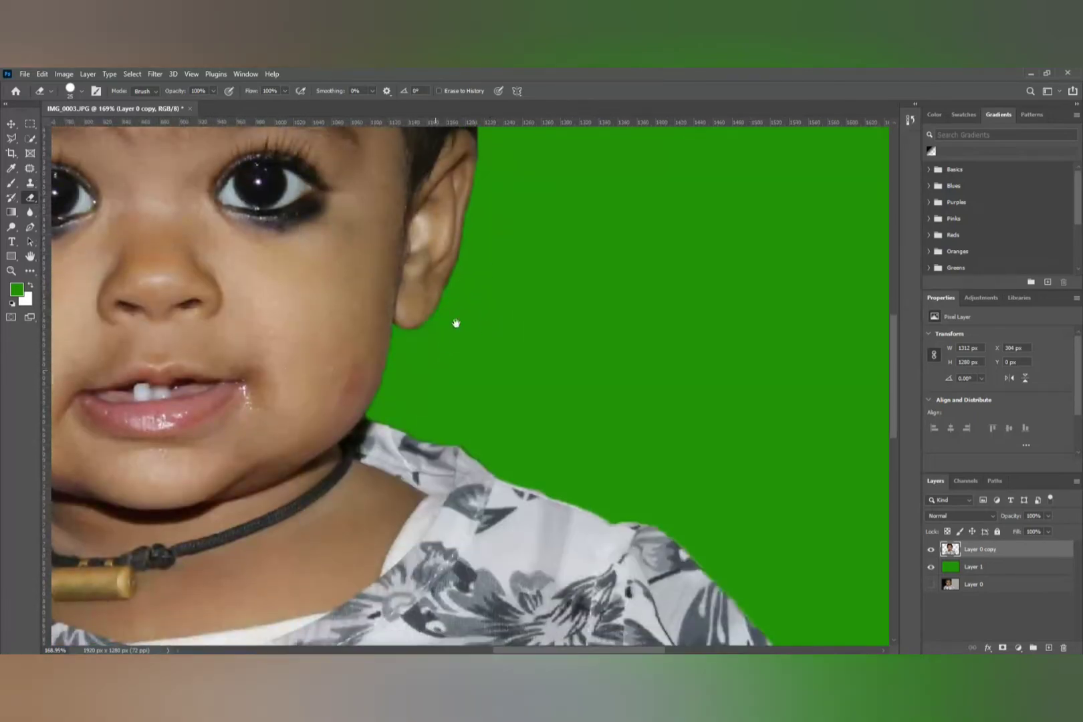
Soften the cutout's hair edge from the crown down the first side using the Blur tool at size 60 and 100% strength.
drag(595, 544, 246, 287)
scroll(422, 451, down, 3)
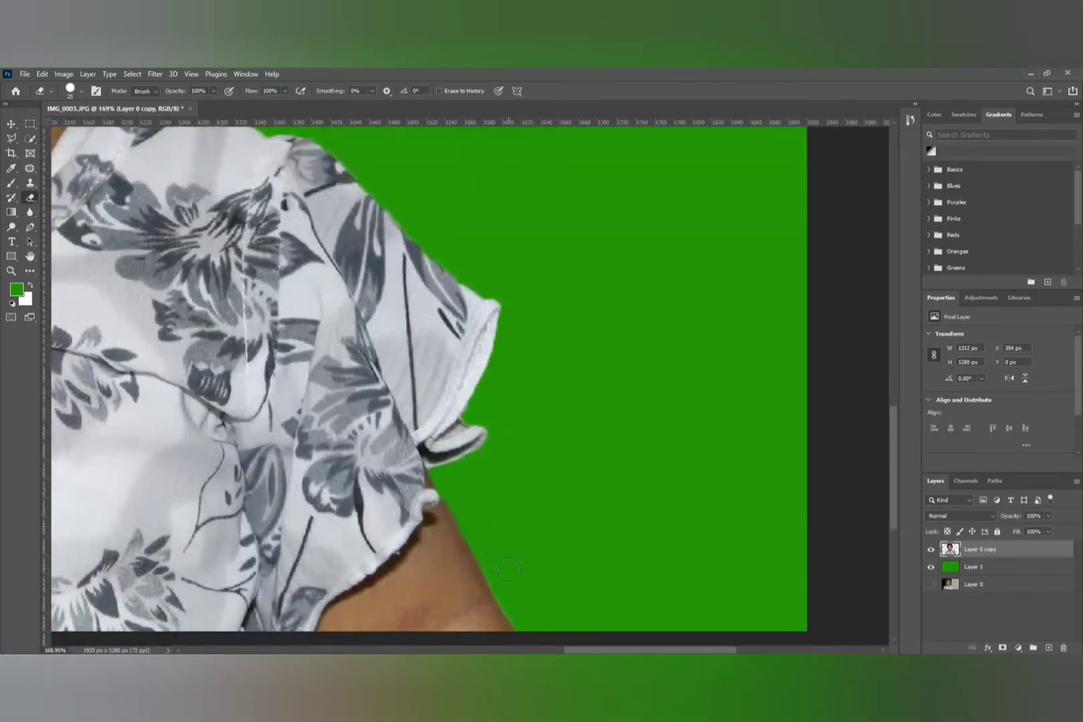
scroll(499, 436, down, 5)
scroll(186, 475, up, 3)
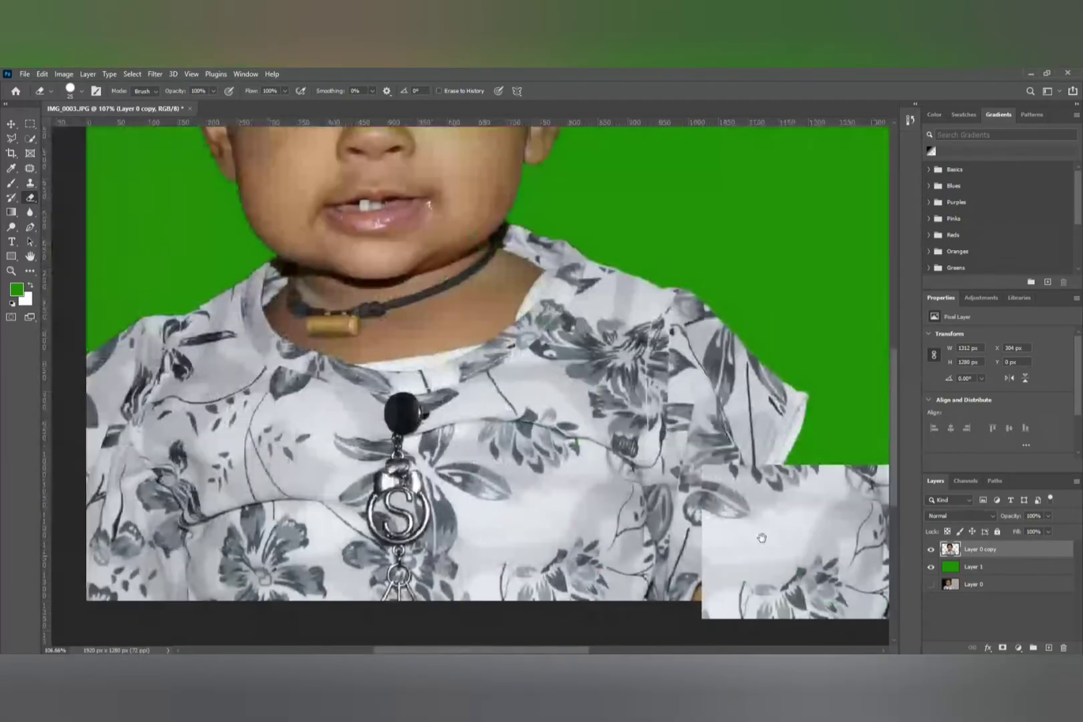
drag(434, 351, 387, 533)
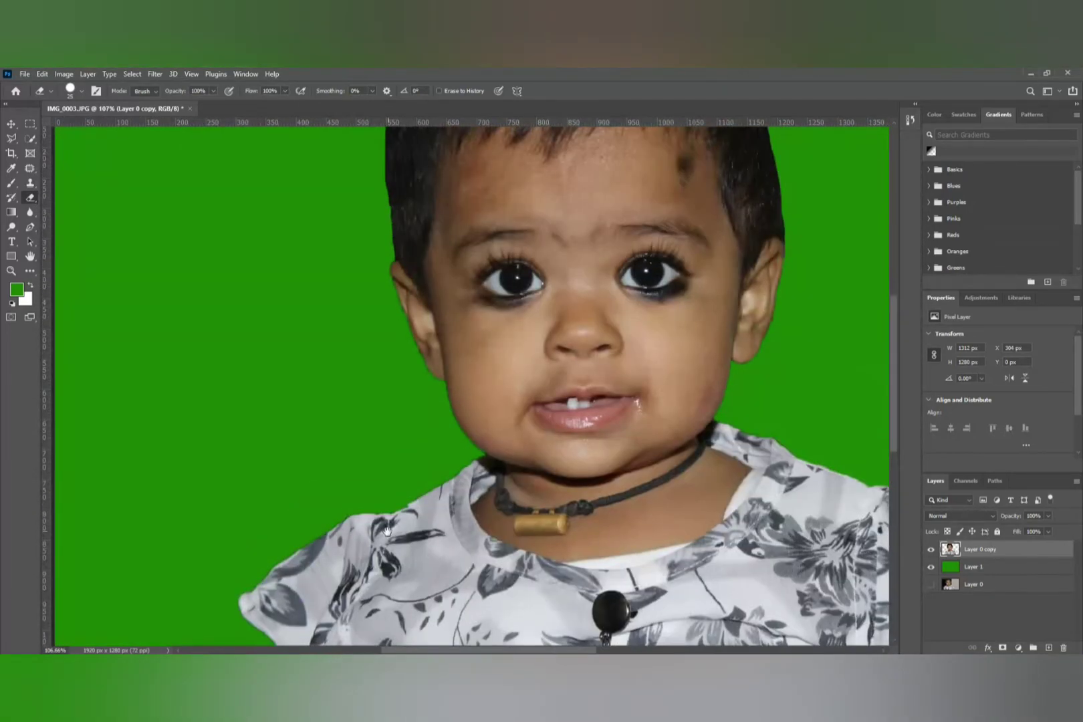
drag(491, 299, 412, 522)
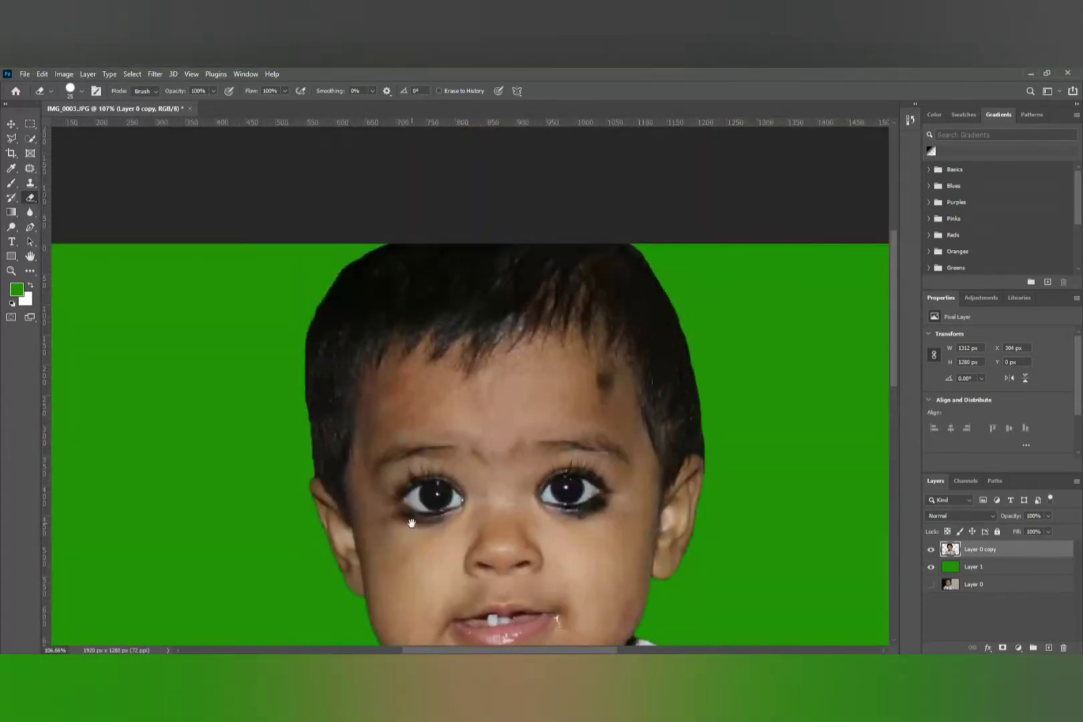
click(29, 213)
scroll(389, 302, up, 3)
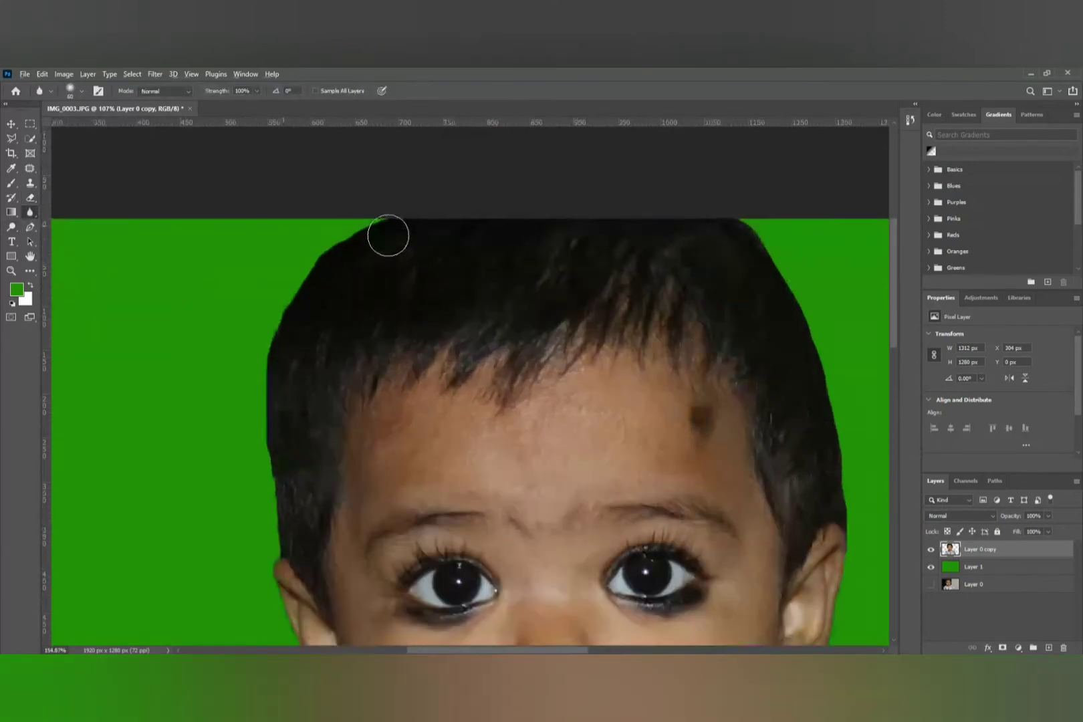
mouse_move(389, 235)
mouse_down()
mouse_move(341, 239)
mouse_move(399, 214)
mouse_move(332, 242)
mouse_move(286, 298)
mouse_move(304, 260)
mouse_move(251, 379)
mouse_move(267, 322)
mouse_move(254, 403)
mouse_move(254, 386)
mouse_move(264, 558)
mouse_move(253, 382)
mouse_up()
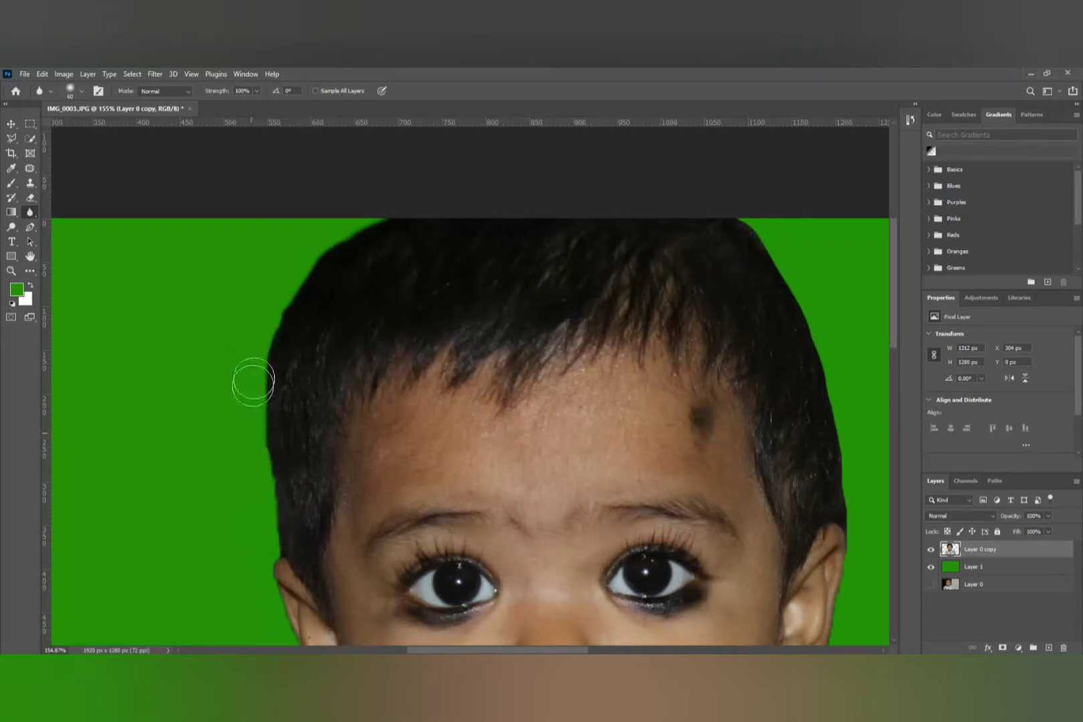
Blur the cutout's outline from the ear and cheek down over the shoulder and sleeve to the image's lower edge.
drag(196, 522, 211, 278)
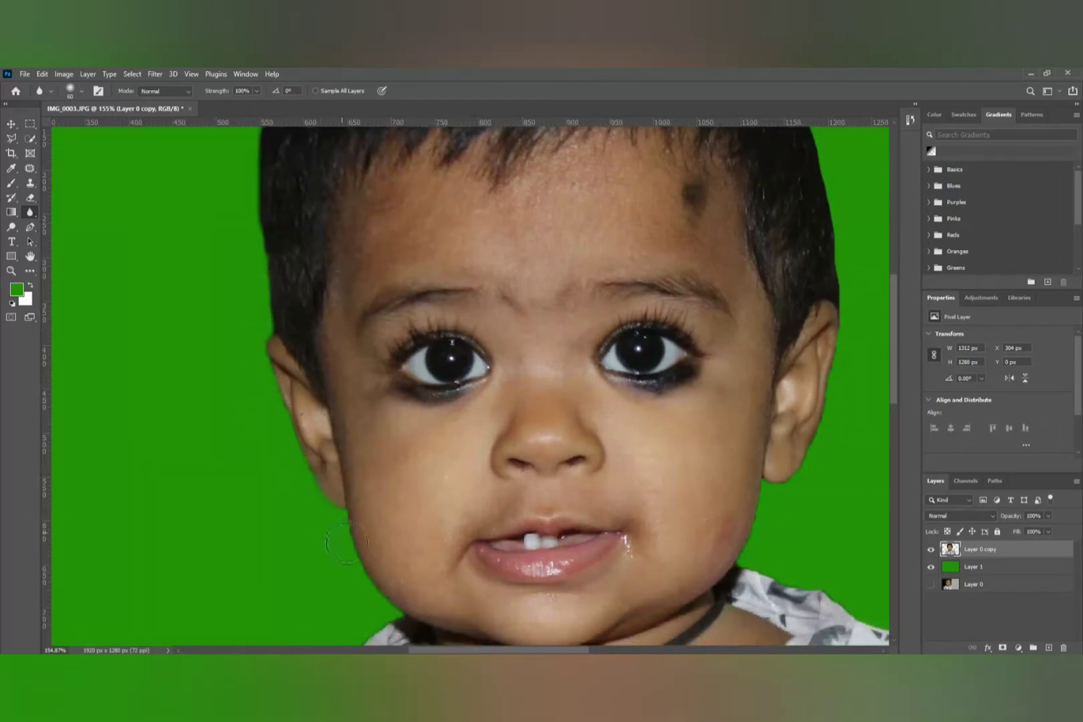
drag(367, 547, 488, 344)
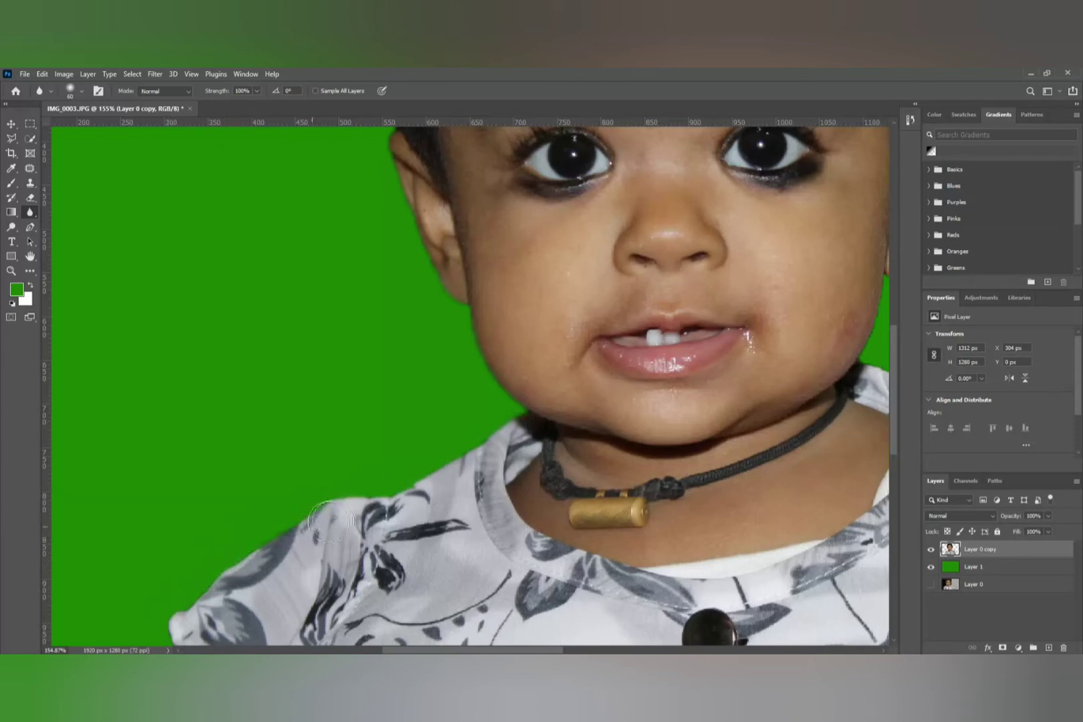
drag(294, 416, 406, 208)
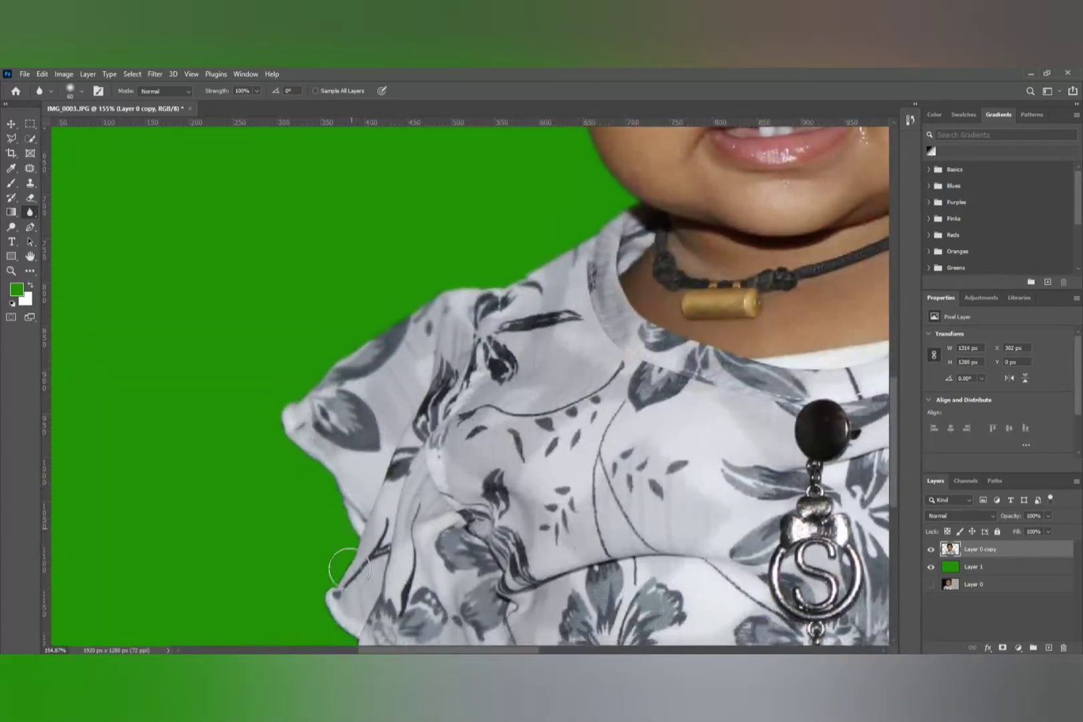
drag(321, 587, 267, 442)
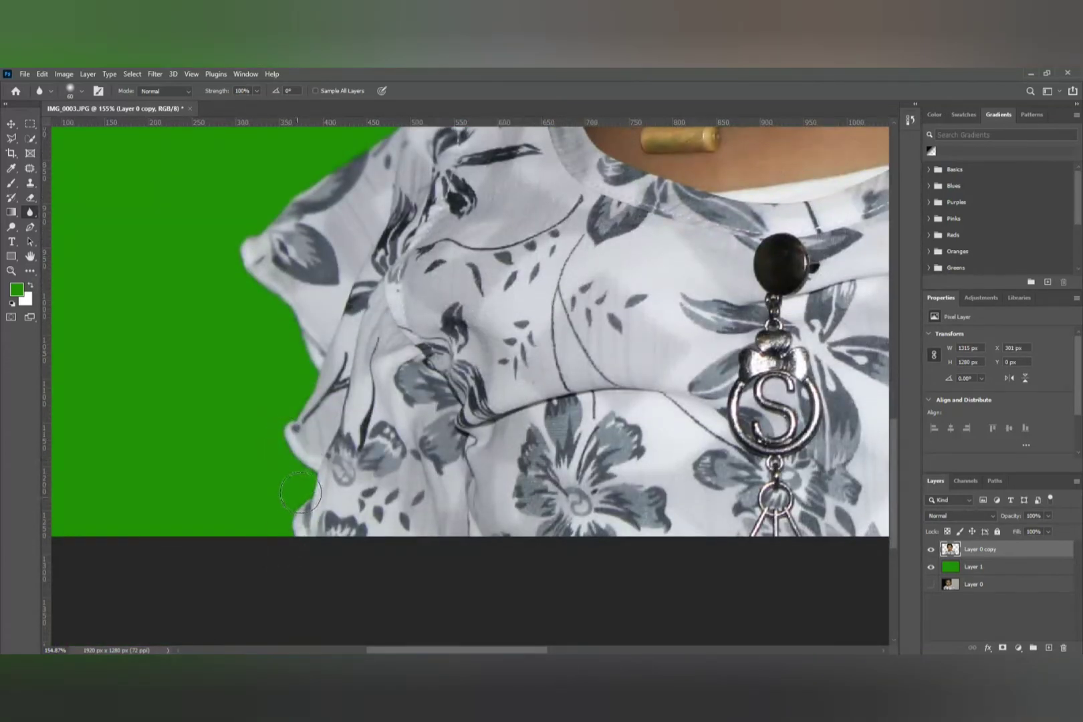
Blur the opposite outline of the cutout along the bare arm, sleeve frill and shoulder up to the collar.
drag(649, 421, 382, 445)
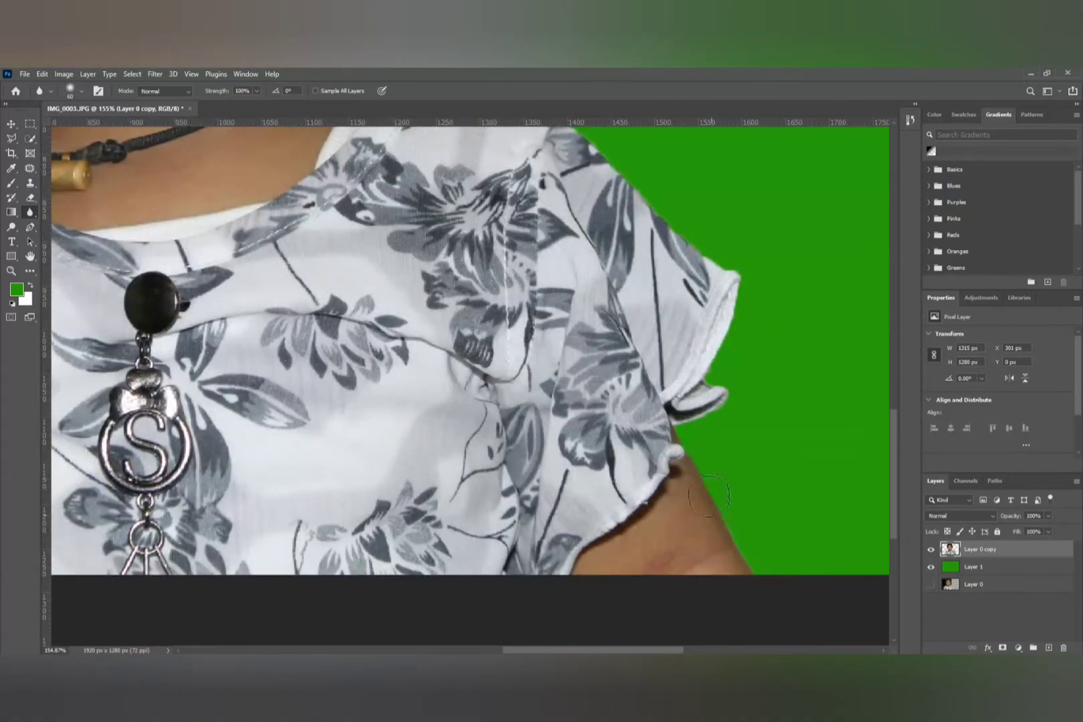
mouse_move(726, 325)
mouse_down()
mouse_move(742, 261)
mouse_move(728, 450)
mouse_up()
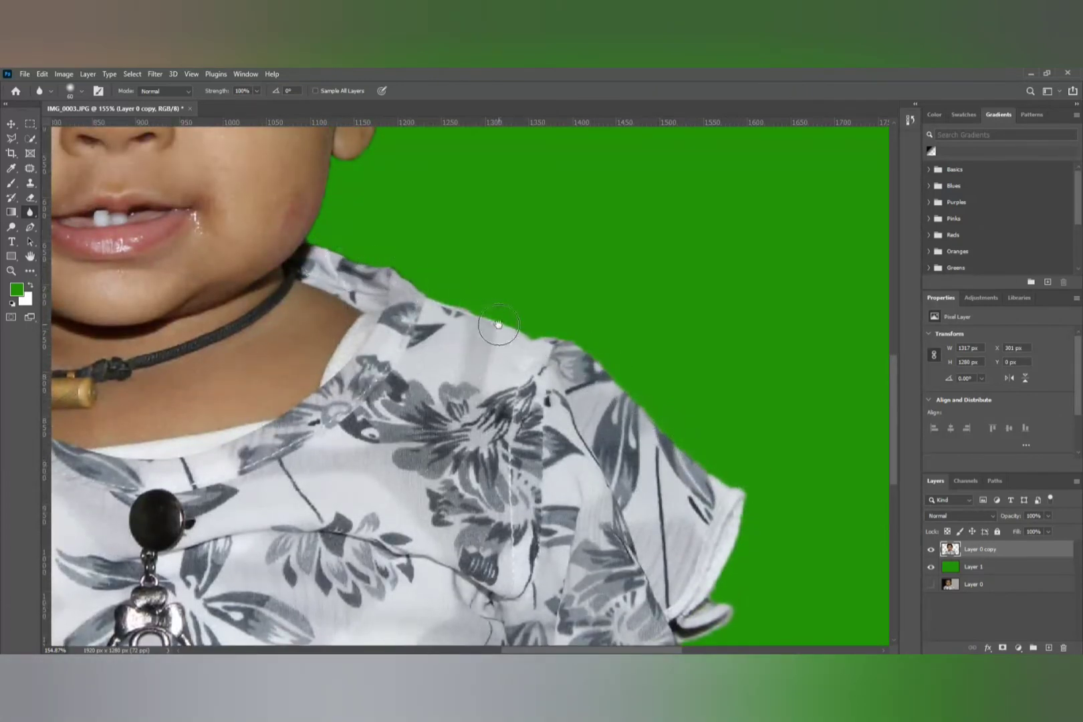
drag(337, 301, 358, 468)
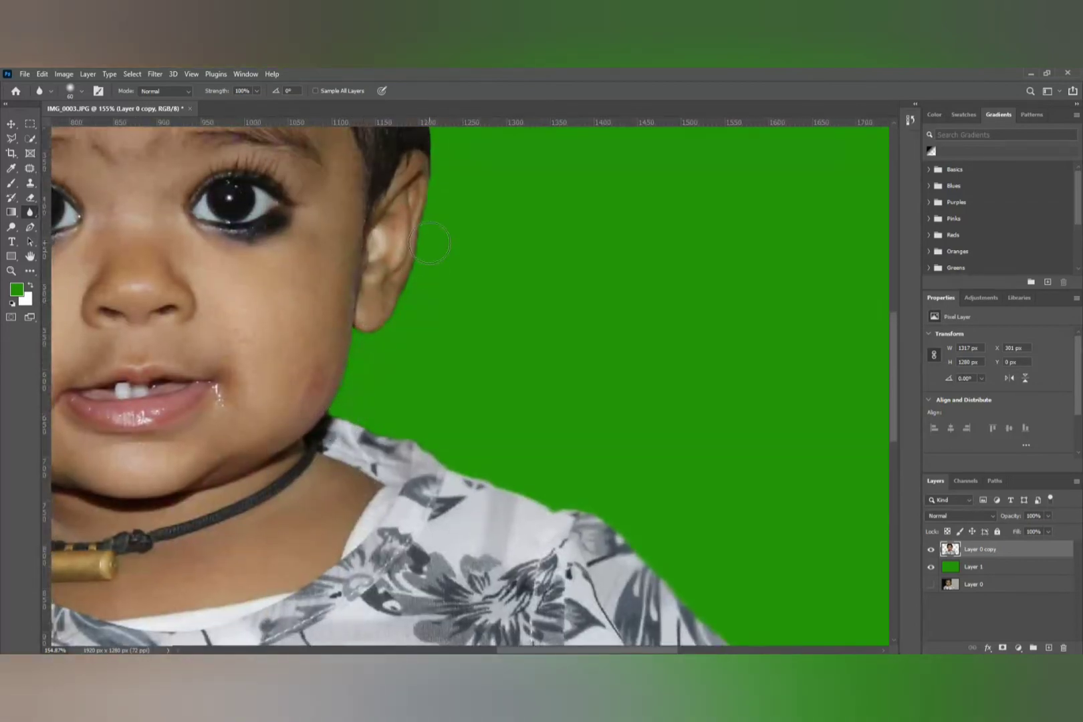
Soften the remaining outline around the ear and hair above that shoulder with the Blur tool.
drag(429, 241, 401, 425)
mouse_move(400, 355)
mouse_down()
mouse_move(399, 437)
mouse_move(378, 486)
mouse_up()
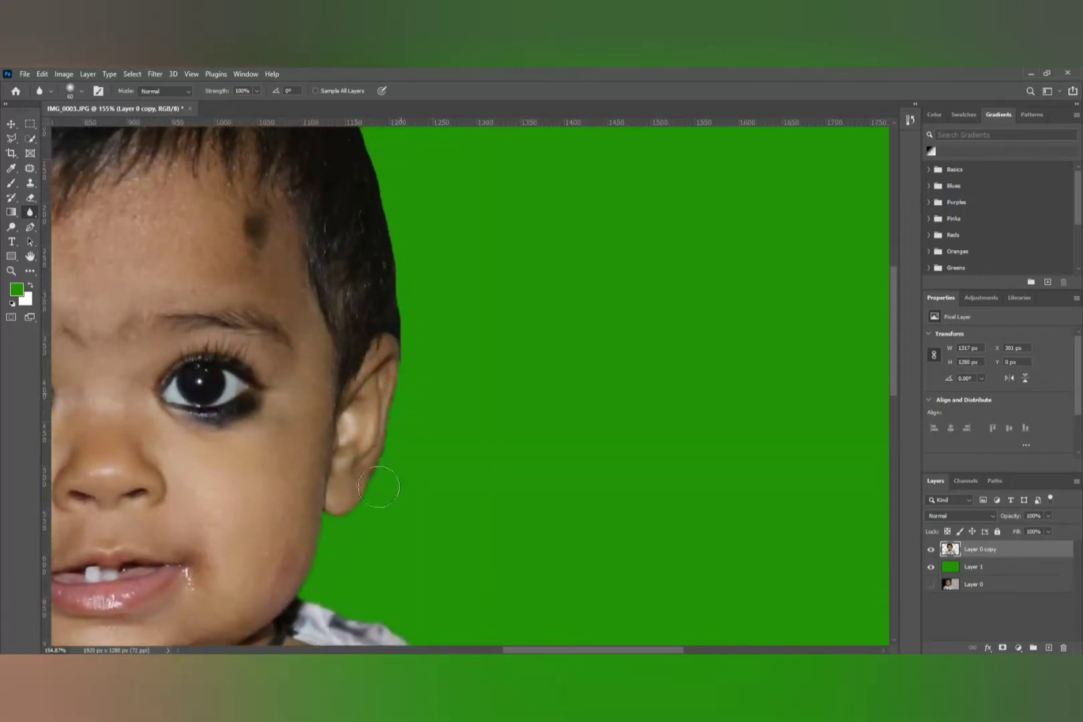
mouse_move(392, 409)
mouse_down()
mouse_move(392, 273)
mouse_move(422, 507)
mouse_move(413, 440)
mouse_move(356, 305)
mouse_move(312, 250)
mouse_move(364, 320)
mouse_move(407, 431)
mouse_move(452, 609)
mouse_up()
scroll(452, 609, down, 3)
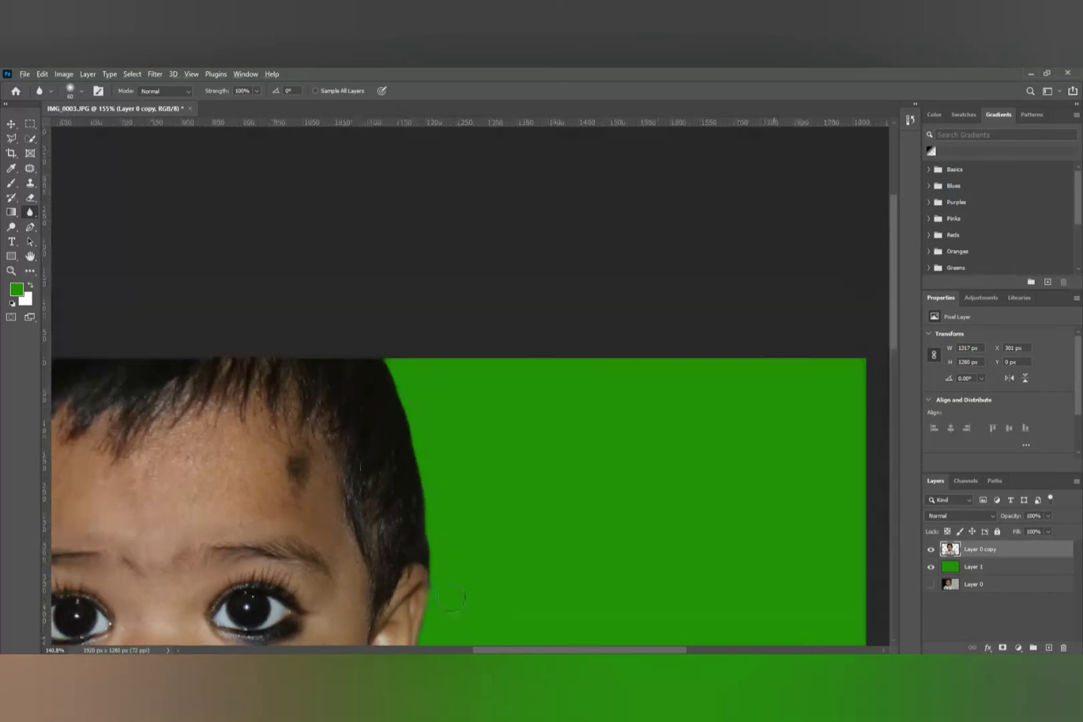
scroll(460, 574, down, 2)
drag(298, 471, 432, 286)
Adjust the hue and saturation of the reds and oranges on the cutout layer using the Camera Raw Filter's Color Mixer.
click(12, 124)
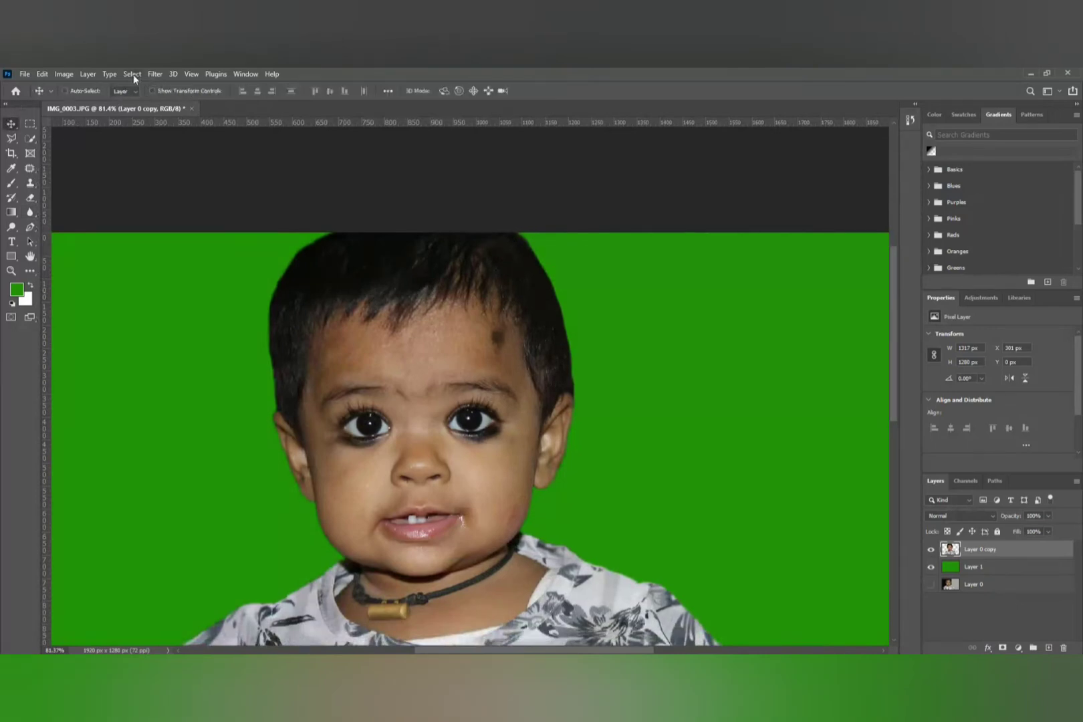
click(155, 74)
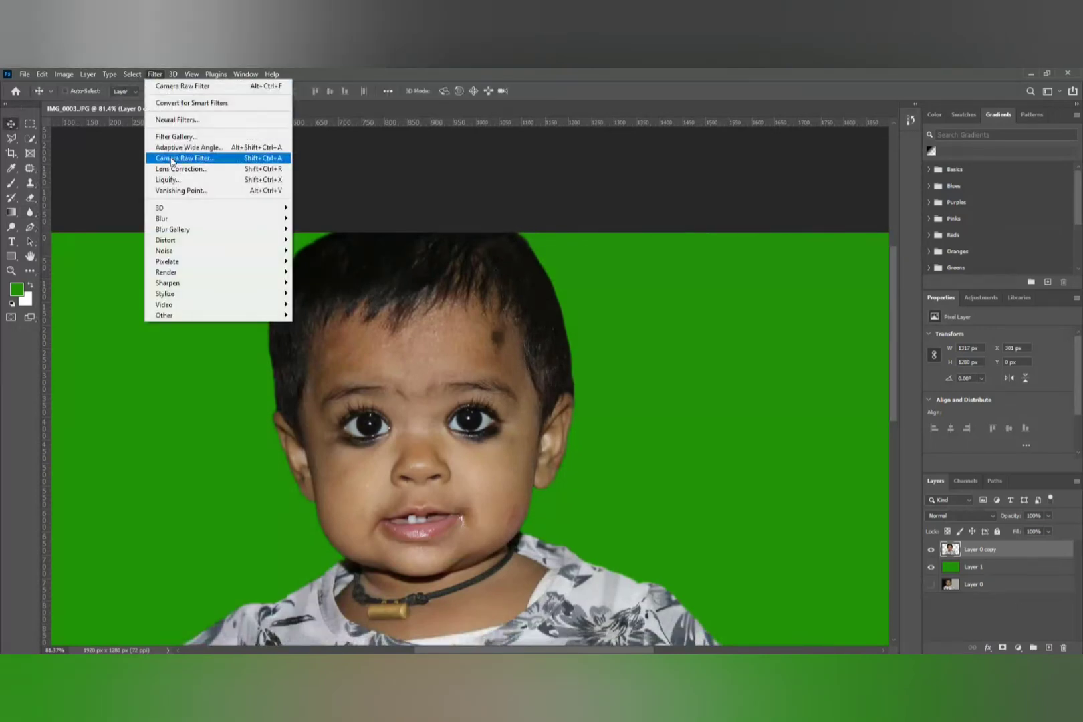
click(172, 158)
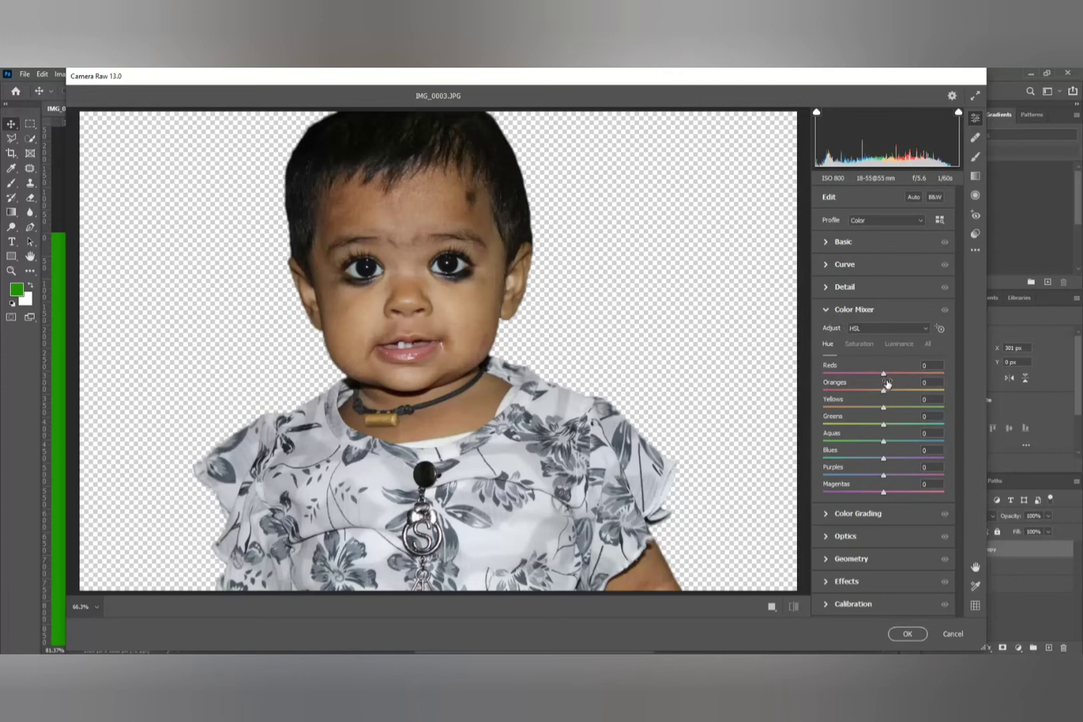
mouse_move(884, 376)
mouse_down()
mouse_move(908, 379)
mouse_move(895, 395)
mouse_move(910, 395)
mouse_move(895, 395)
mouse_up()
click(859, 345)
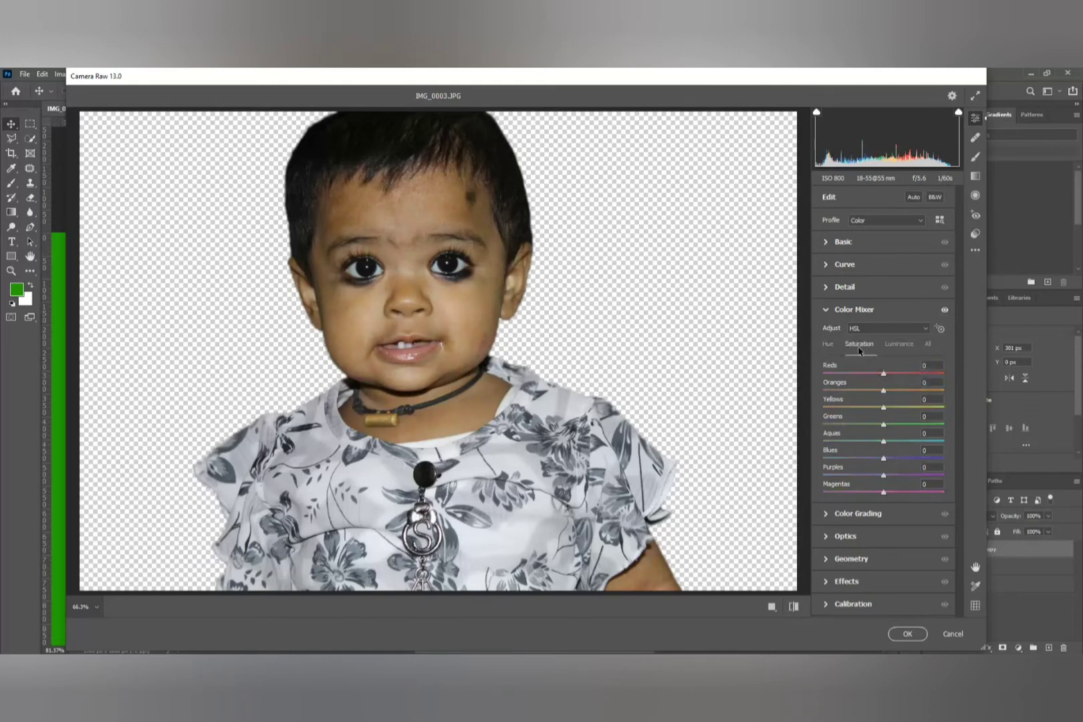
drag(884, 377, 910, 398)
Set the Color Mixer luminance to +49 for reds and +60 for oranges, and apply the Camera Raw Filter.
click(896, 344)
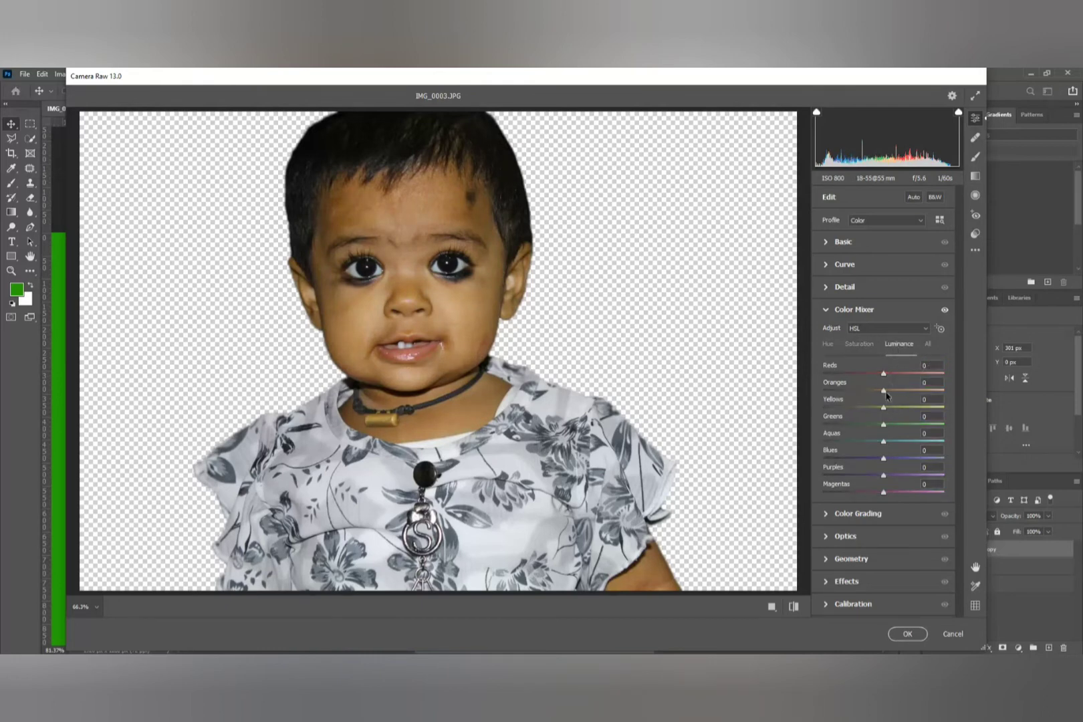
mouse_move(886, 394)
mouse_down()
mouse_move(926, 396)
mouse_move(895, 377)
mouse_move(932, 381)
mouse_move(915, 395)
mouse_move(926, 374)
mouse_move(870, 380)
mouse_move(897, 383)
mouse_move(884, 385)
mouse_up()
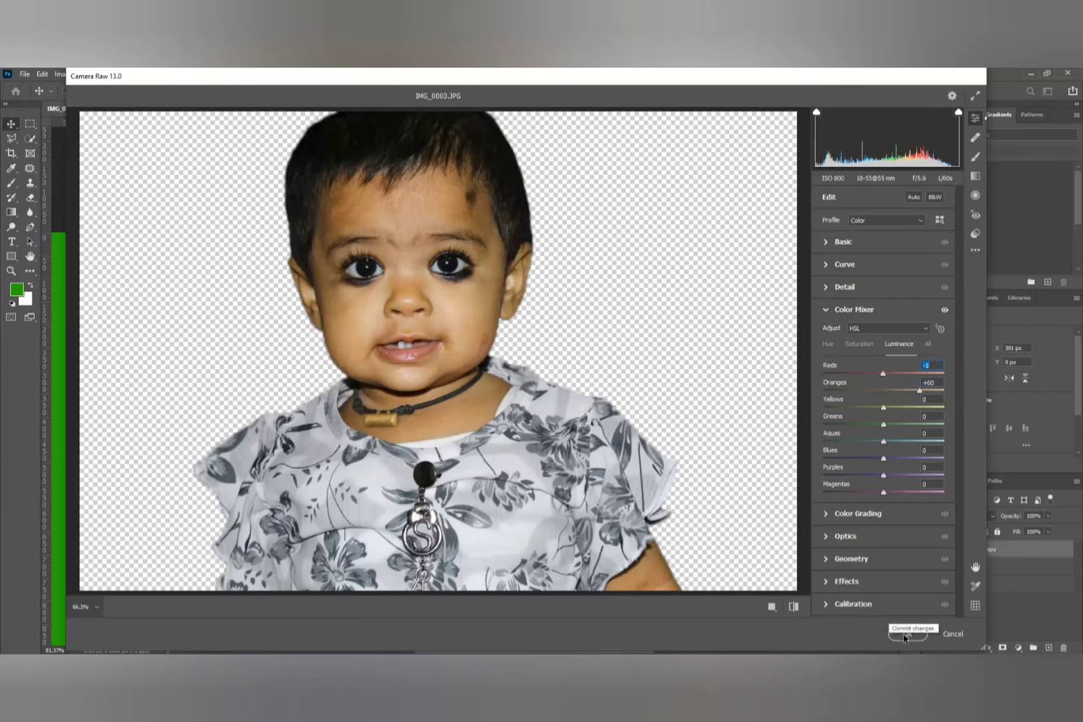
drag(885, 378, 916, 381)
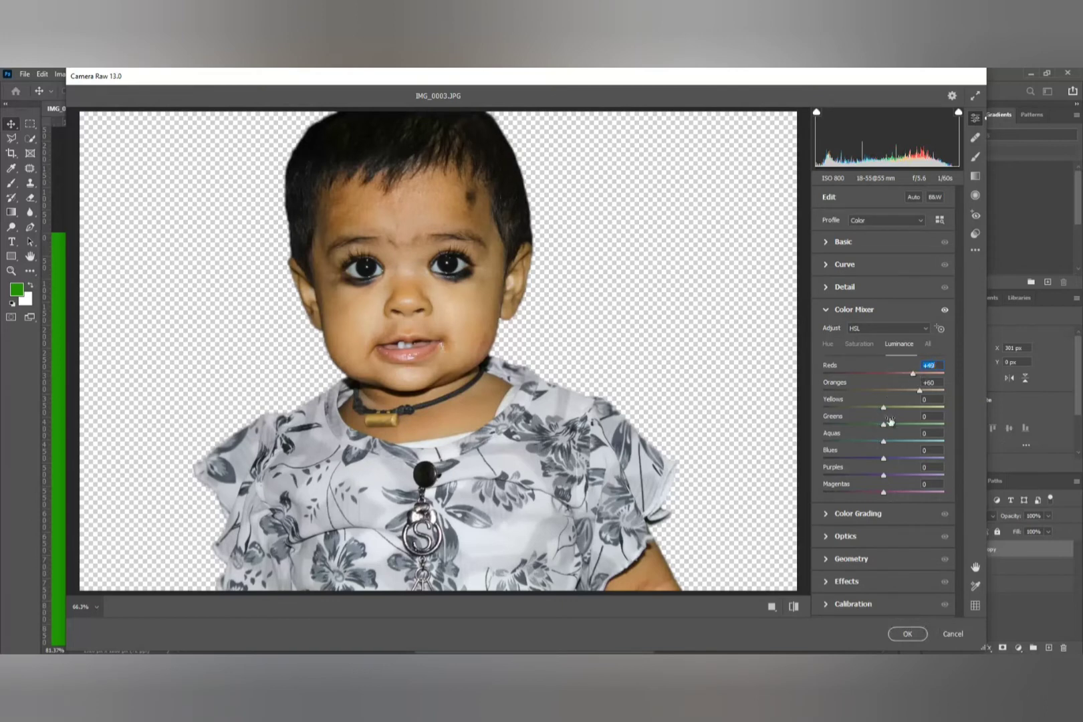
click(905, 634)
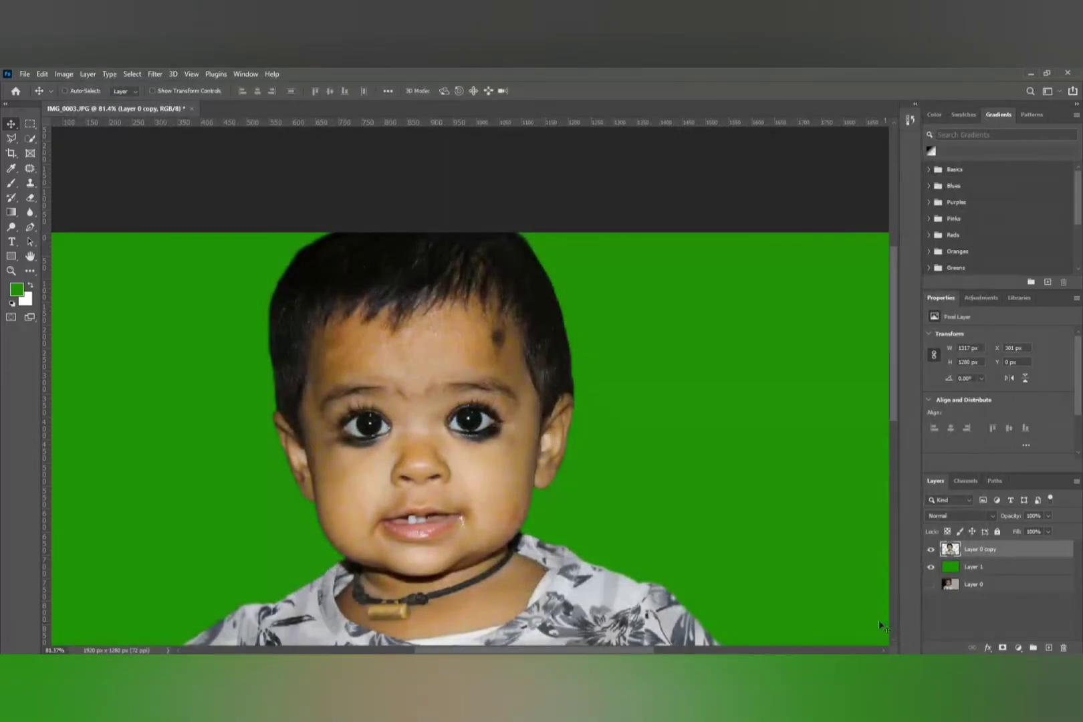
Fill the green background layer with black as the new foreground color, and reselect the child's cutout layer.
scroll(490, 460, down, 2)
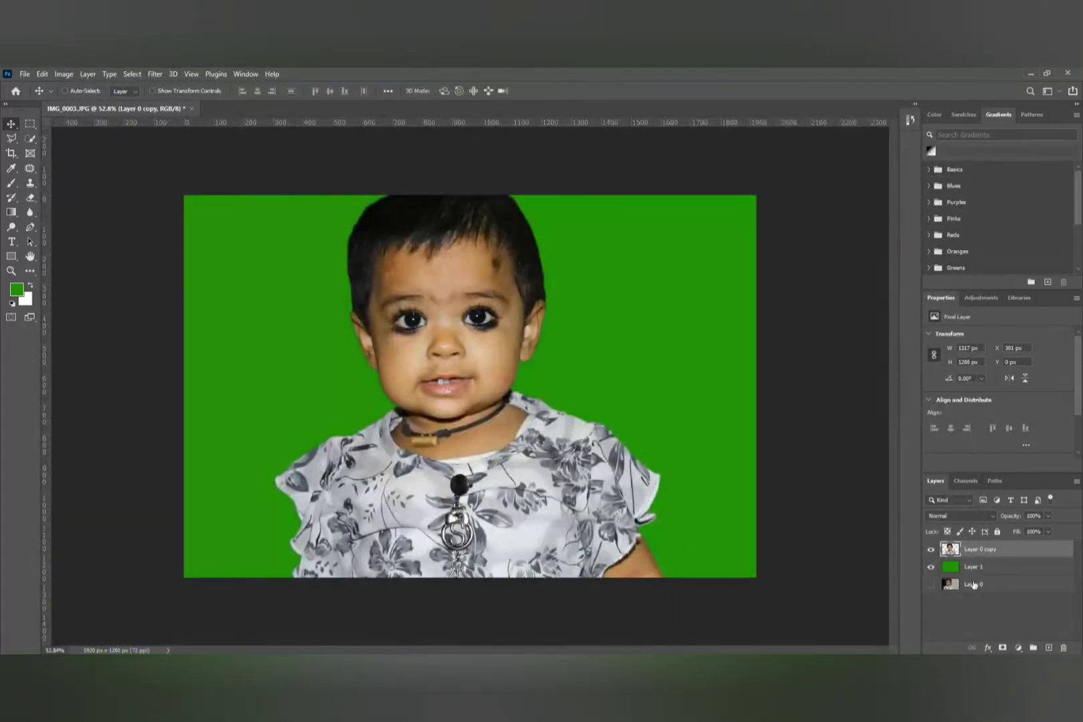
click(974, 570)
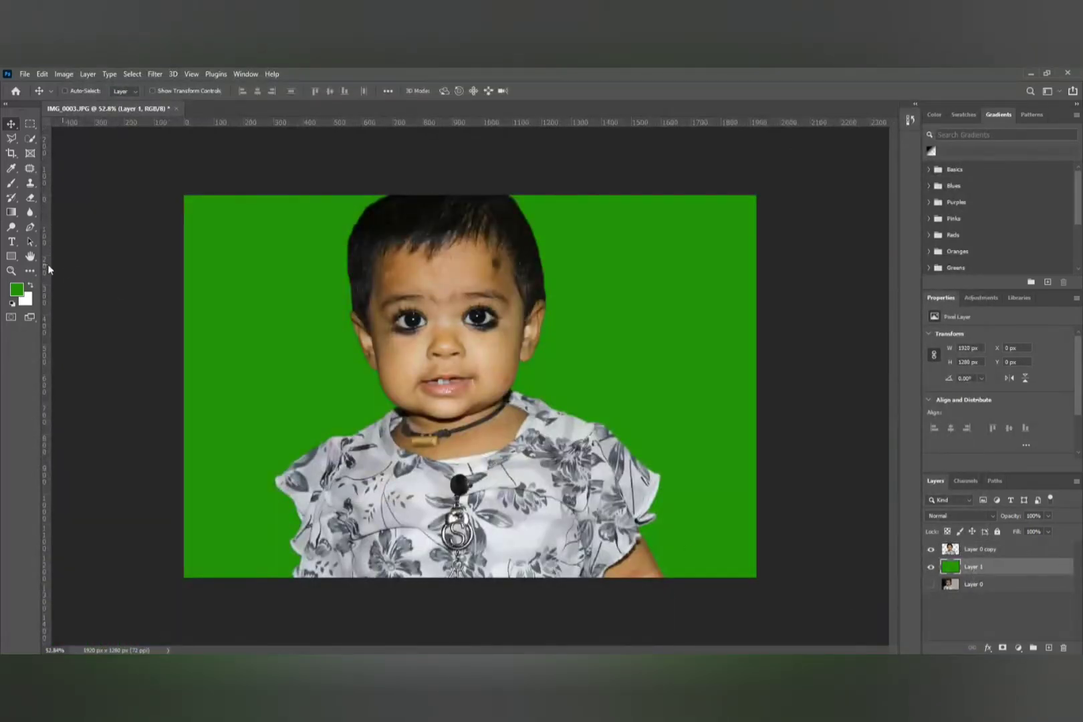
click(15, 291)
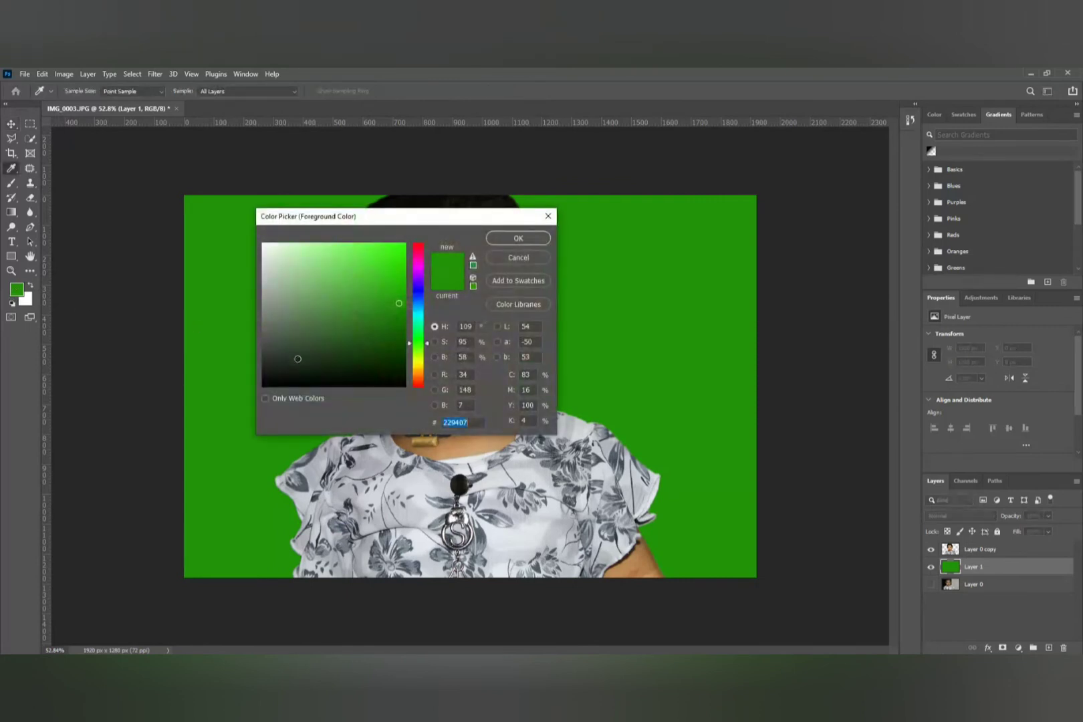
drag(297, 359, 236, 399)
click(519, 239)
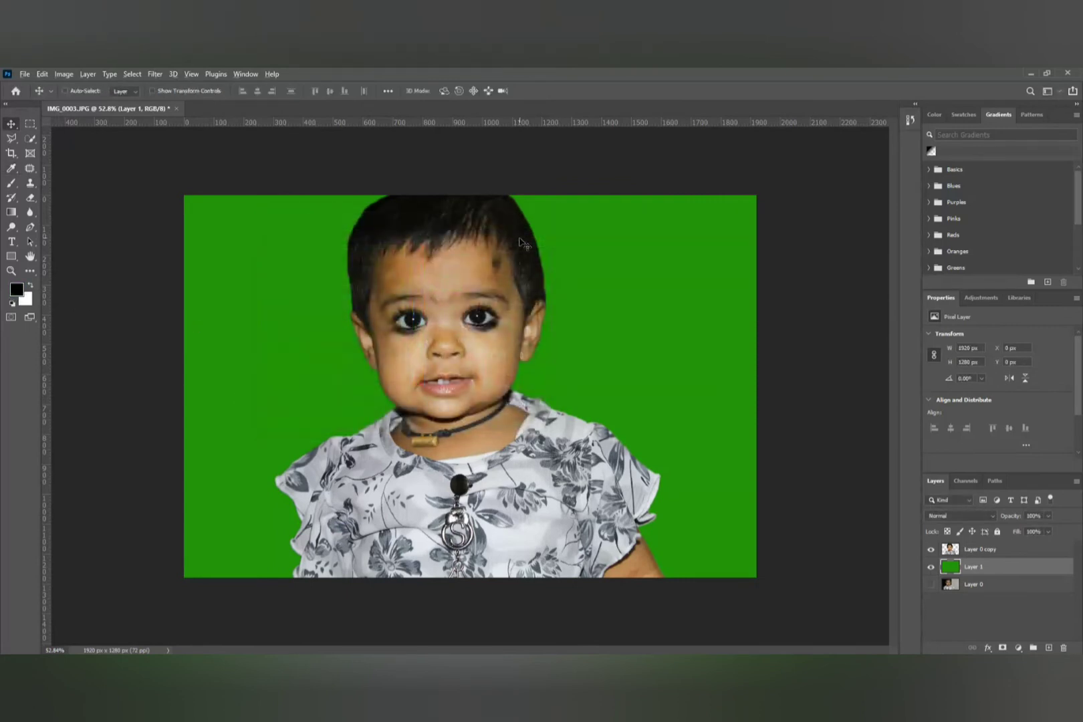
key(alt+BackSpace)
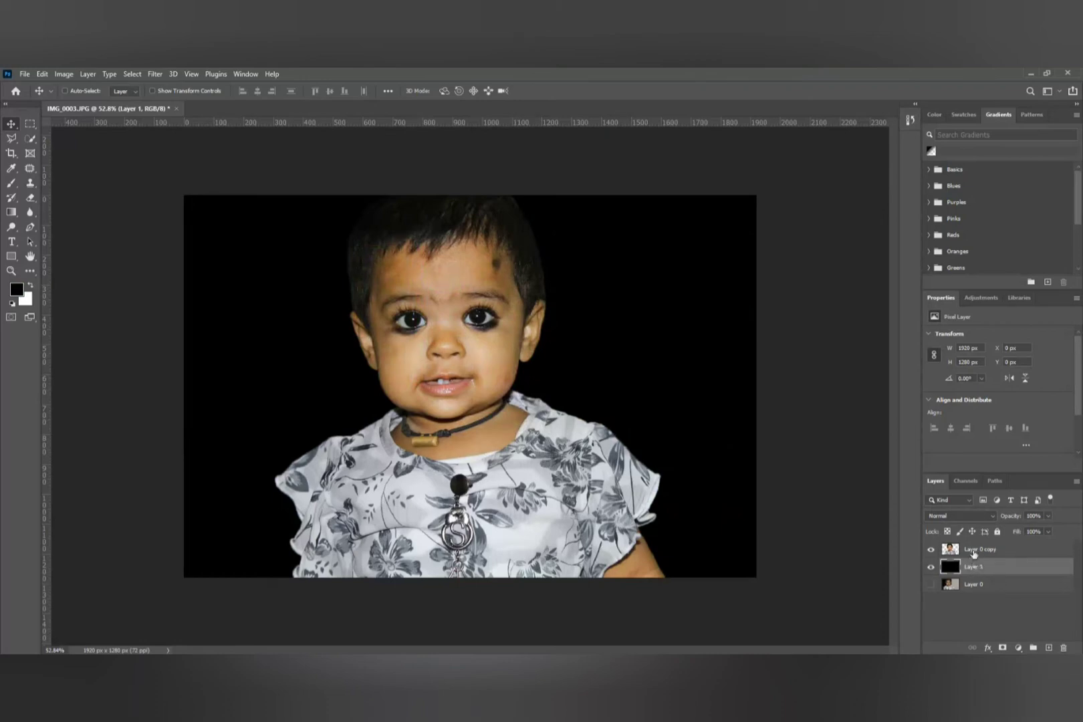
click(974, 551)
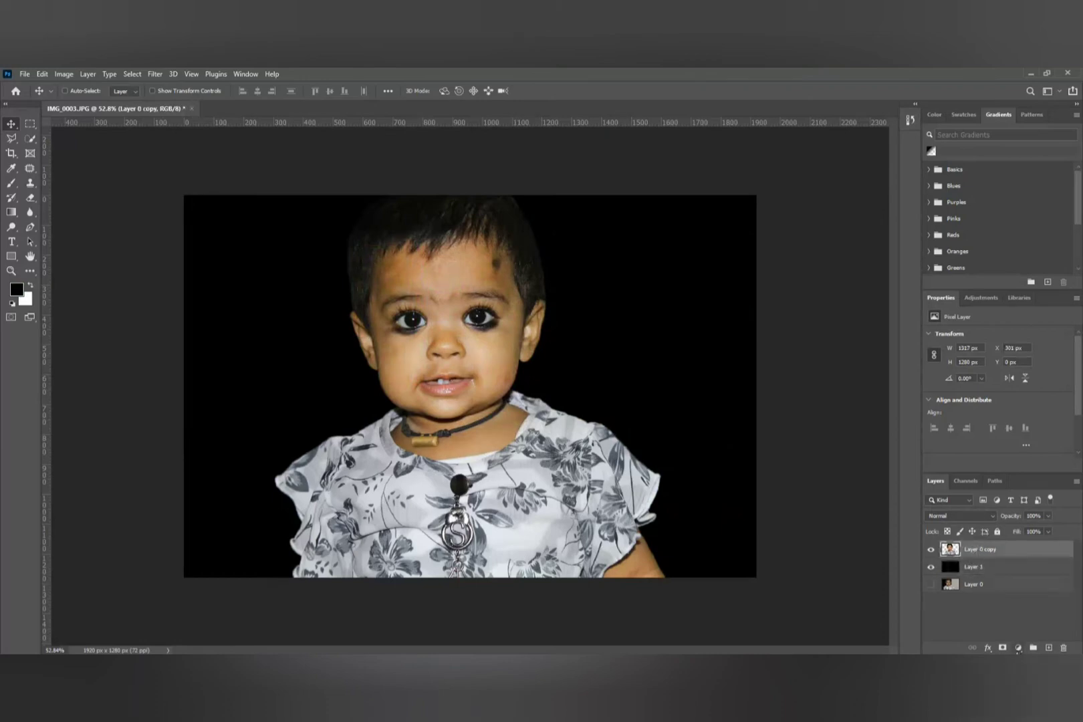
Add a layer mask to the cutout and paint black beside the hair and ear with a soft 300 px brush at 3% hardness.
click(1003, 648)
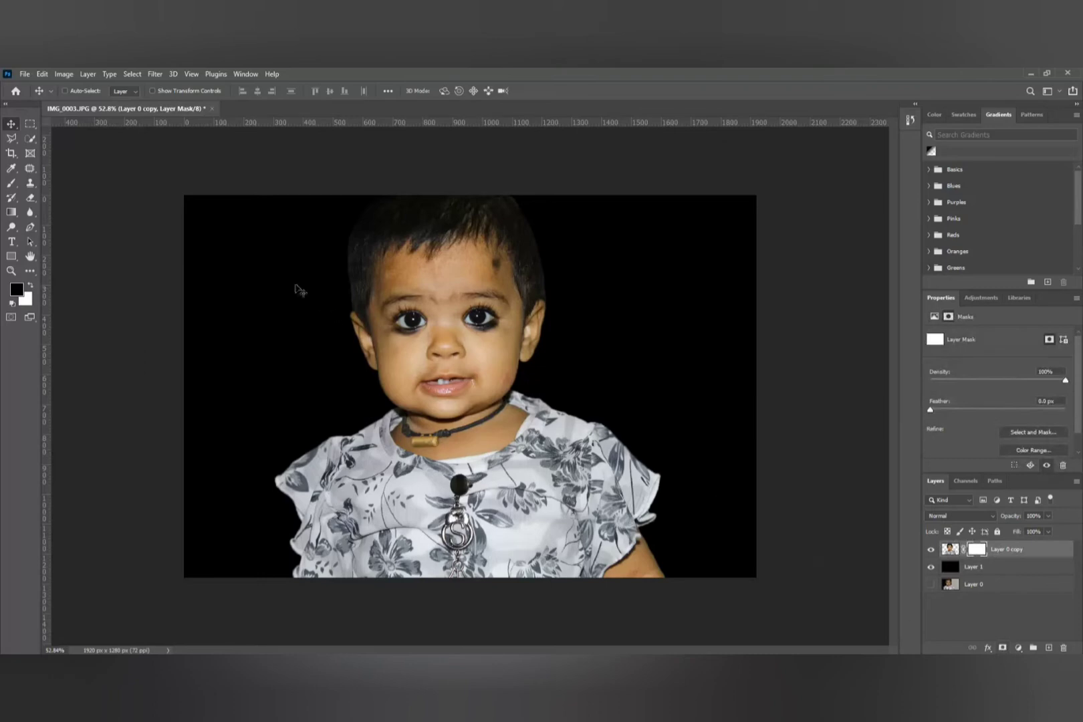
click(12, 184)
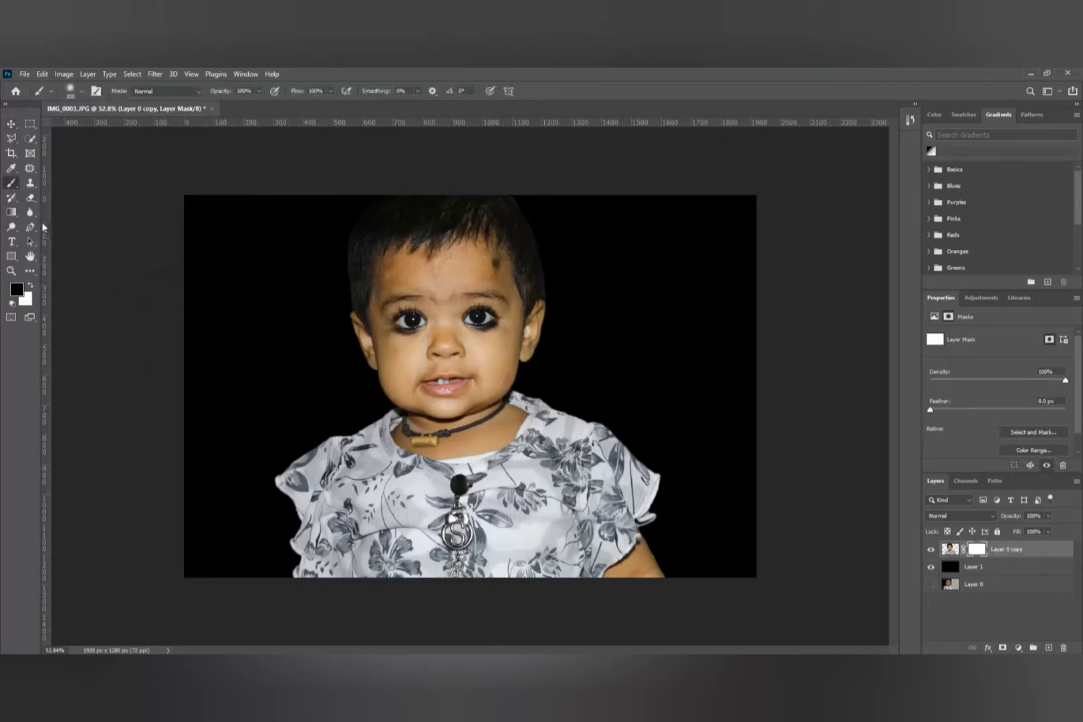
right_click(266, 267)
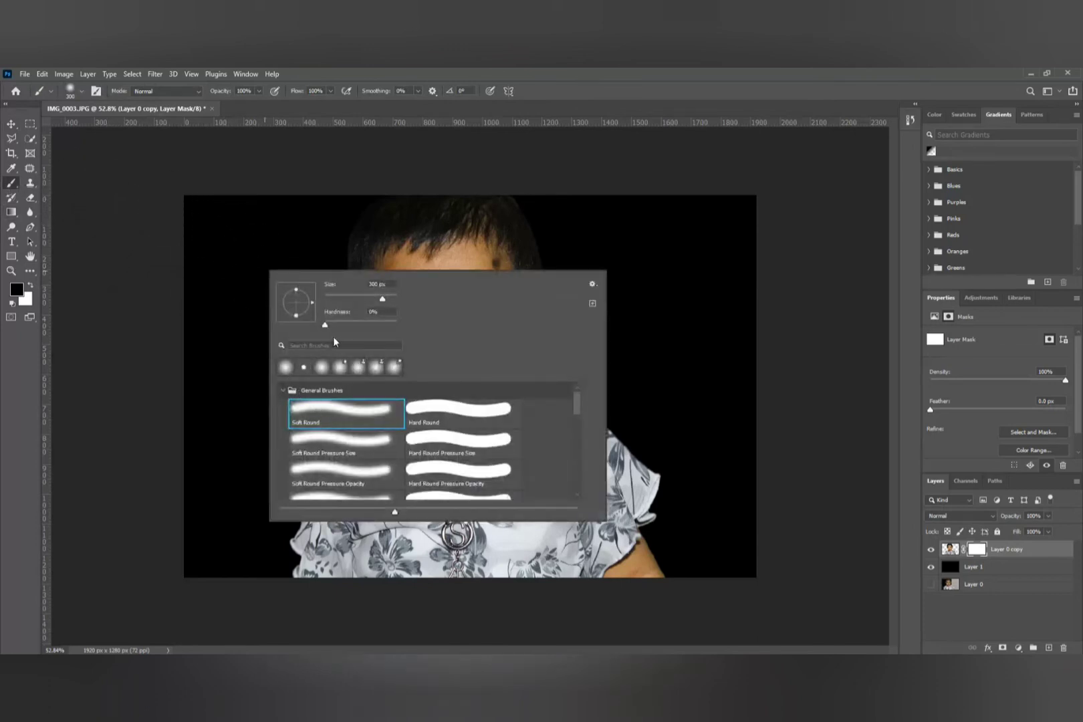
click(304, 368)
click(303, 368)
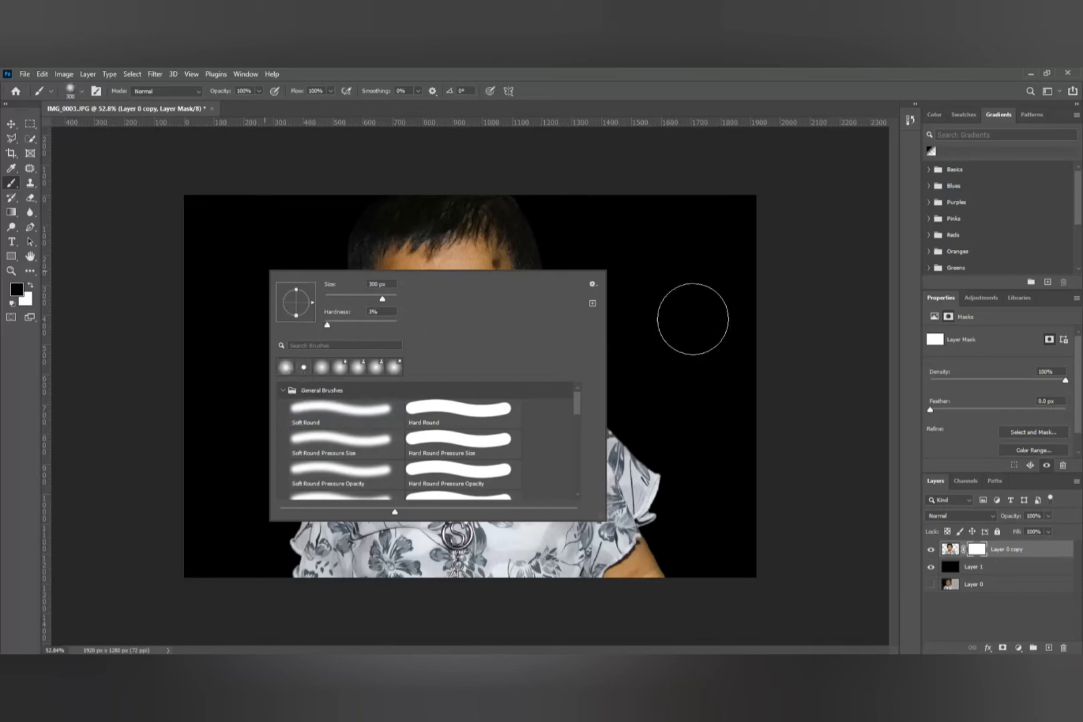
click(723, 291)
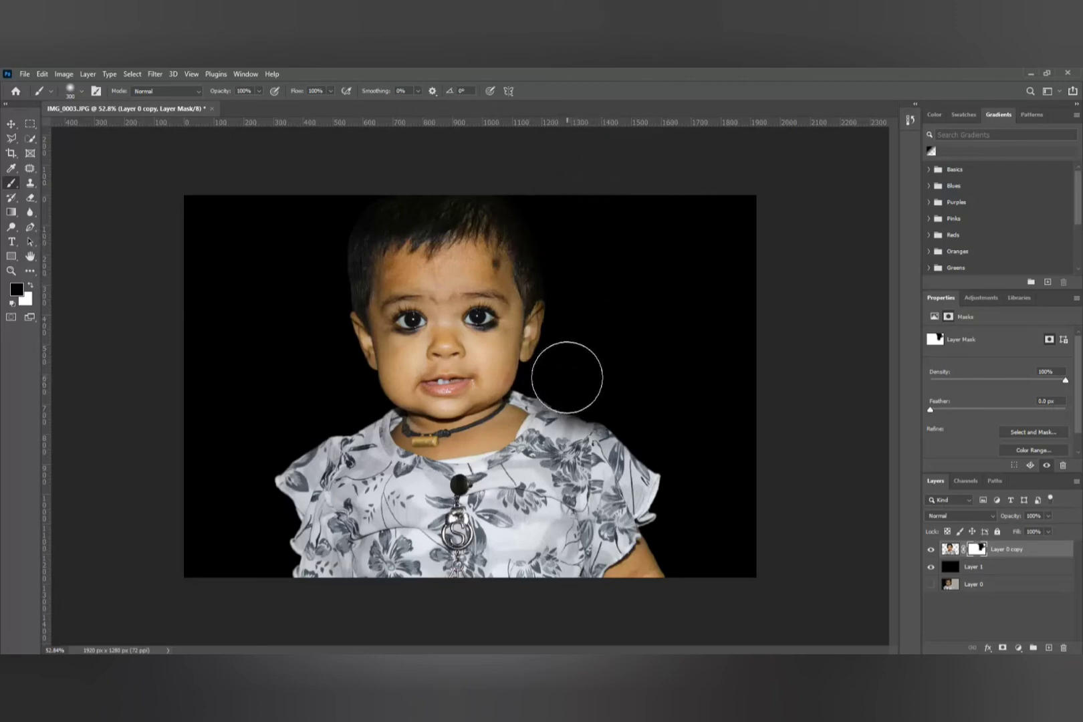
Reduce the brush size and fade the cutout's edge along the neck and shoulder below that ear on the mask.
key(bracketleft)
key(bracketleft)
key(bracketleft)
key(bracketleft)
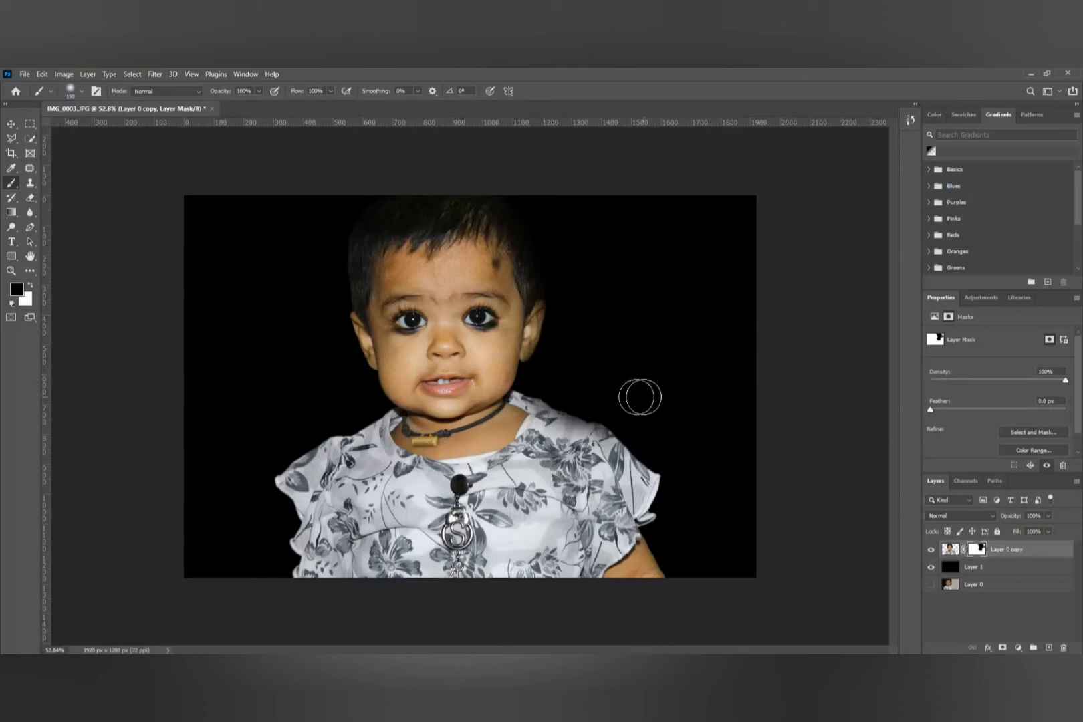
key(bracketright)
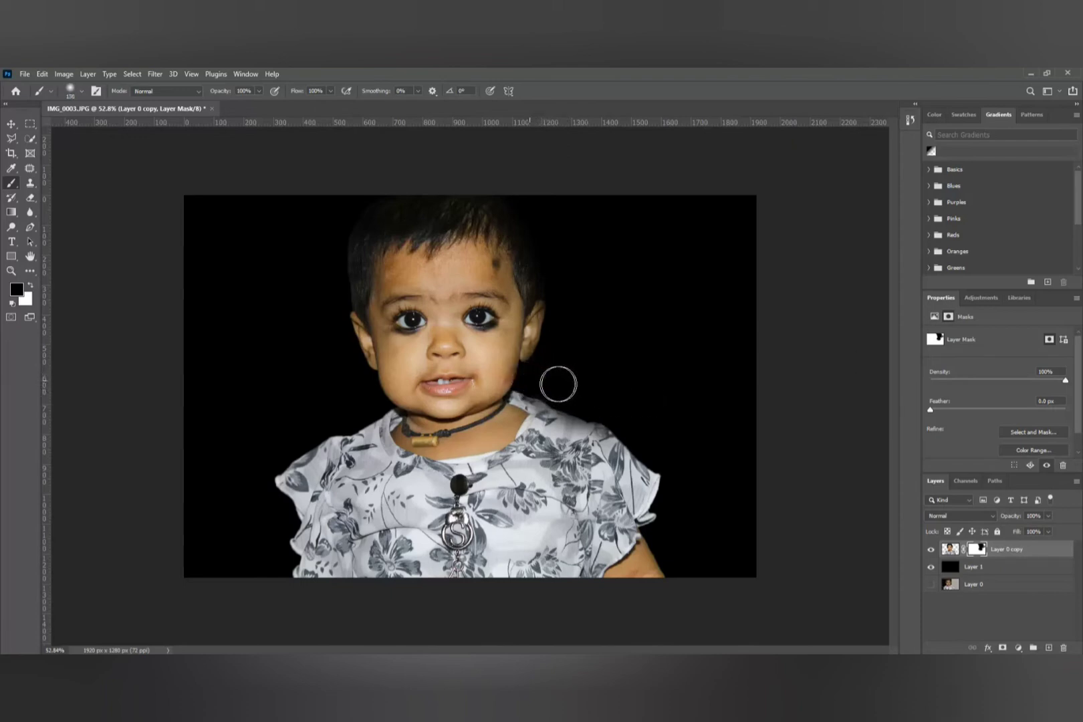
Enlarge the brush to 500 px and mask the surroundings of the opposite sleeve and hair so their outlines fade into black.
key(bracketright)
key(bracketright)
key(bracketright)
key(bracketright)
key(bracketright)
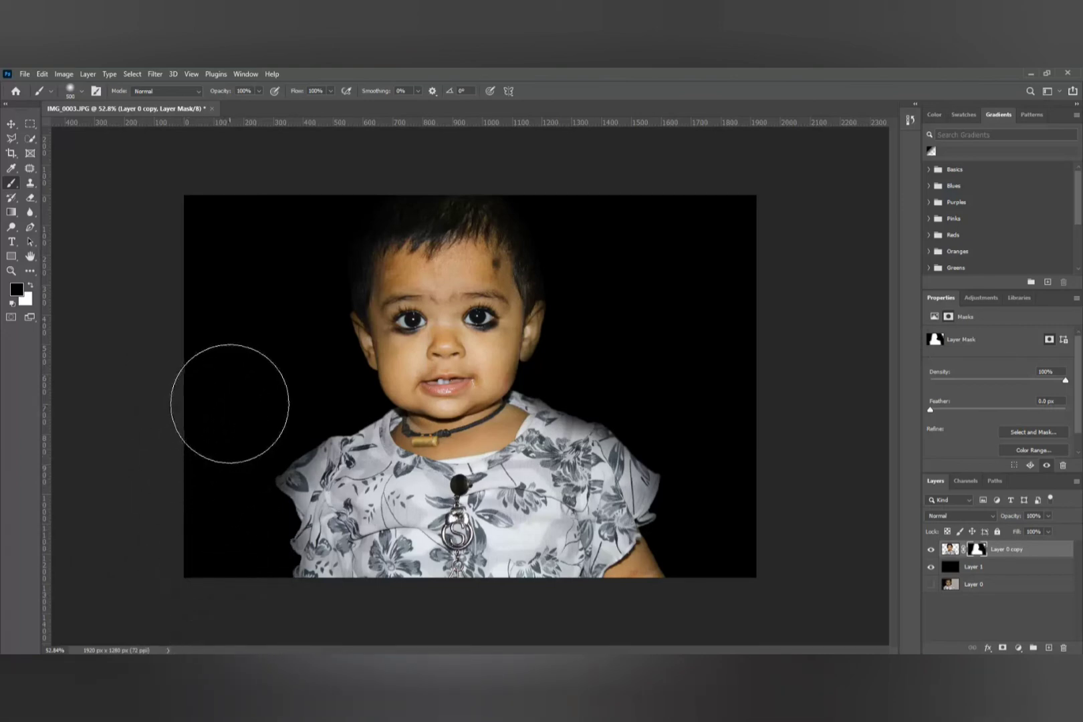
Reduce the brush to 200 px and refine the mask along the hair, ear and sleeve outlines on that side.
key(bracketleft)
key(bracketleft)
key(bracketleft)
key(bracketleft)
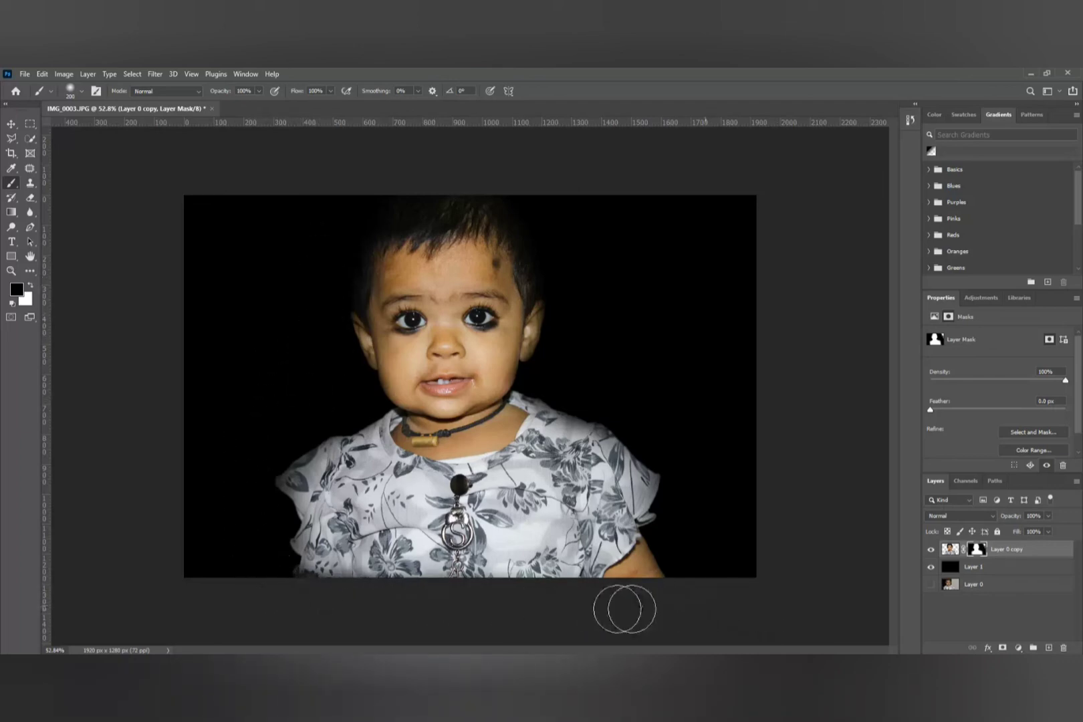
Enlarge the brush to 500 px and fade the lower edge of the dress and arm into the black background.
key(bracketright)
key(bracketright)
key(bracketright)
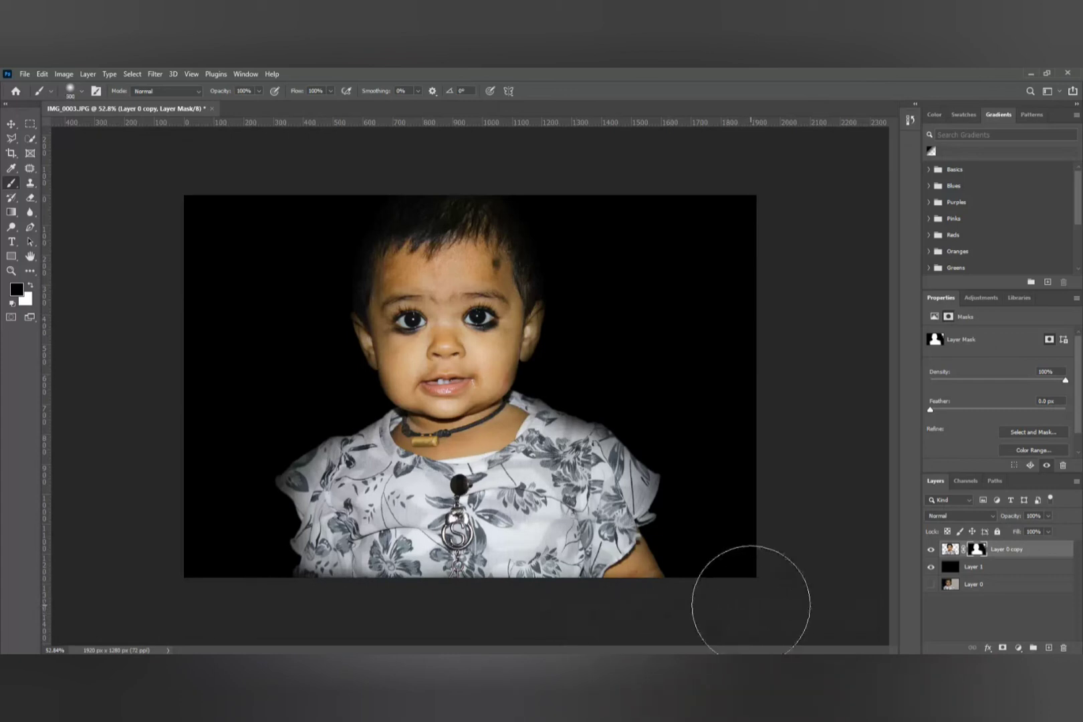
scroll(748, 616, down, 1)
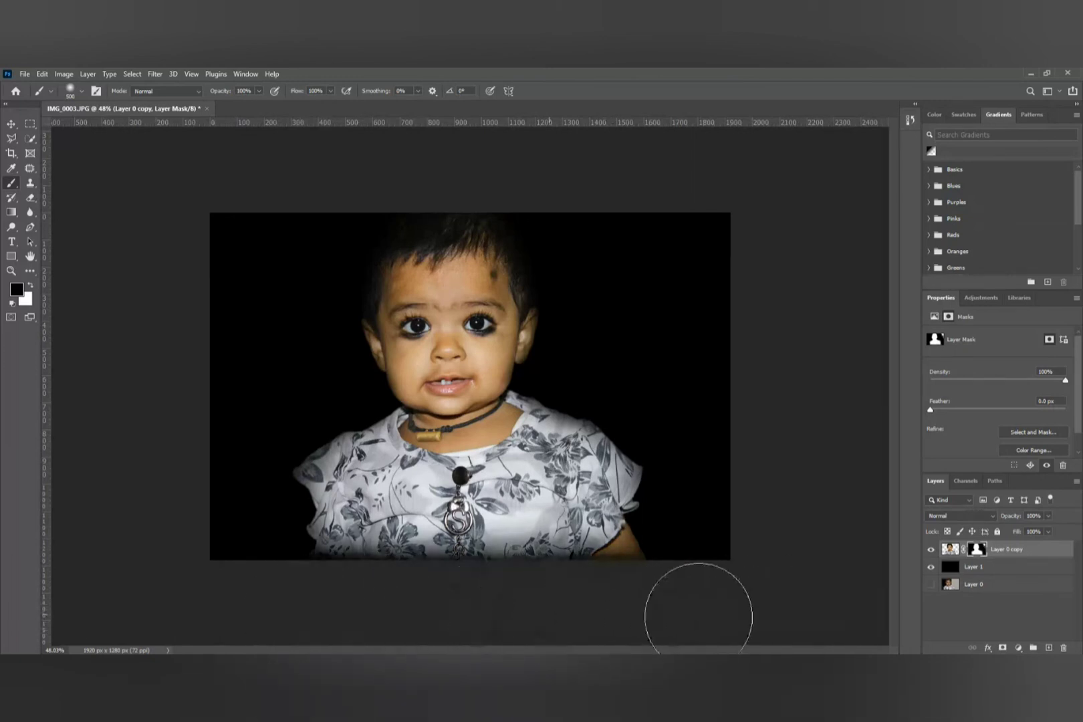
Examine the faded edges of the portrait against the black background at several magnifications, switching to the Move tool.
scroll(805, 592, up, 2)
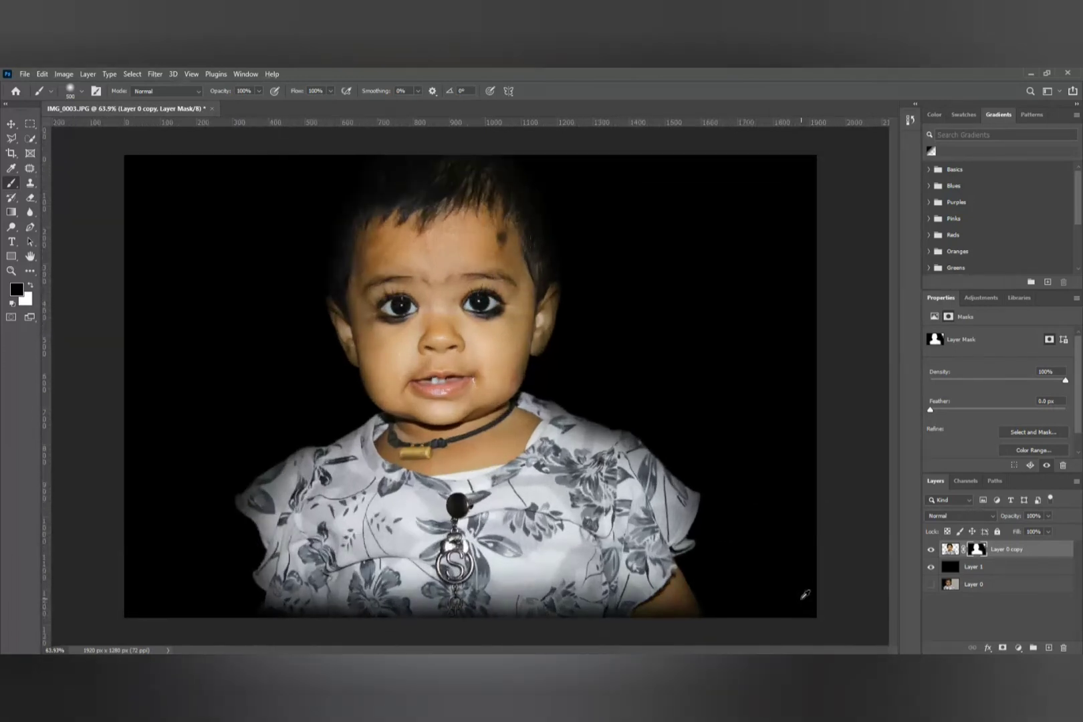
scroll(804, 591, down, 1)
scroll(805, 594, down, 1)
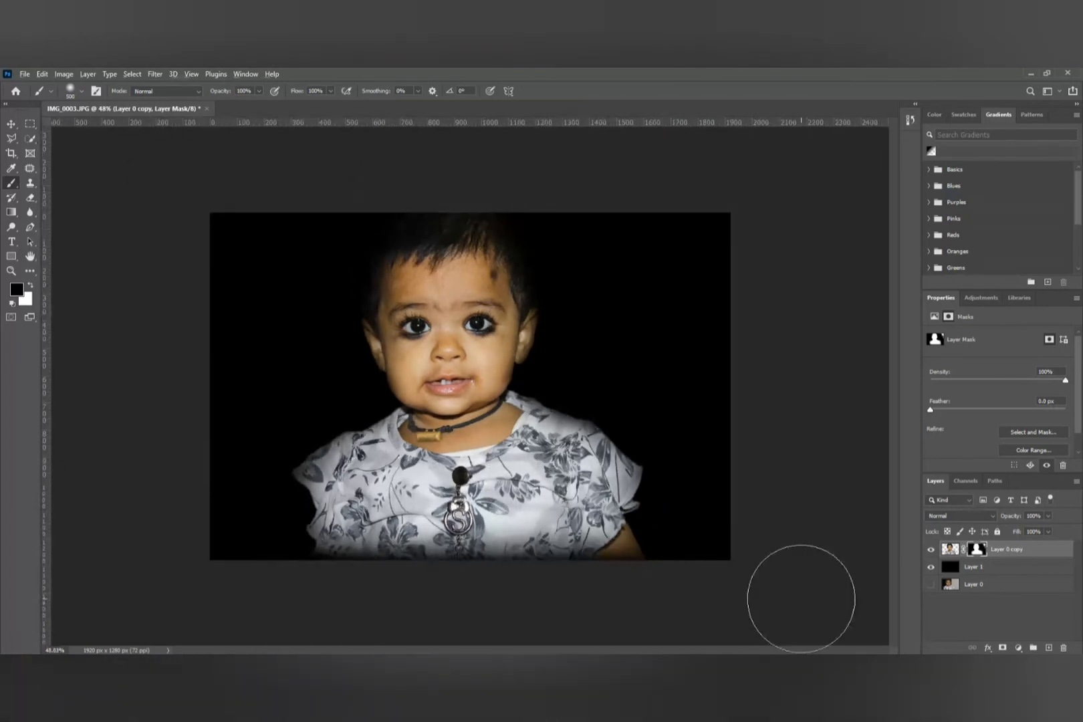
scroll(802, 588, up, 1)
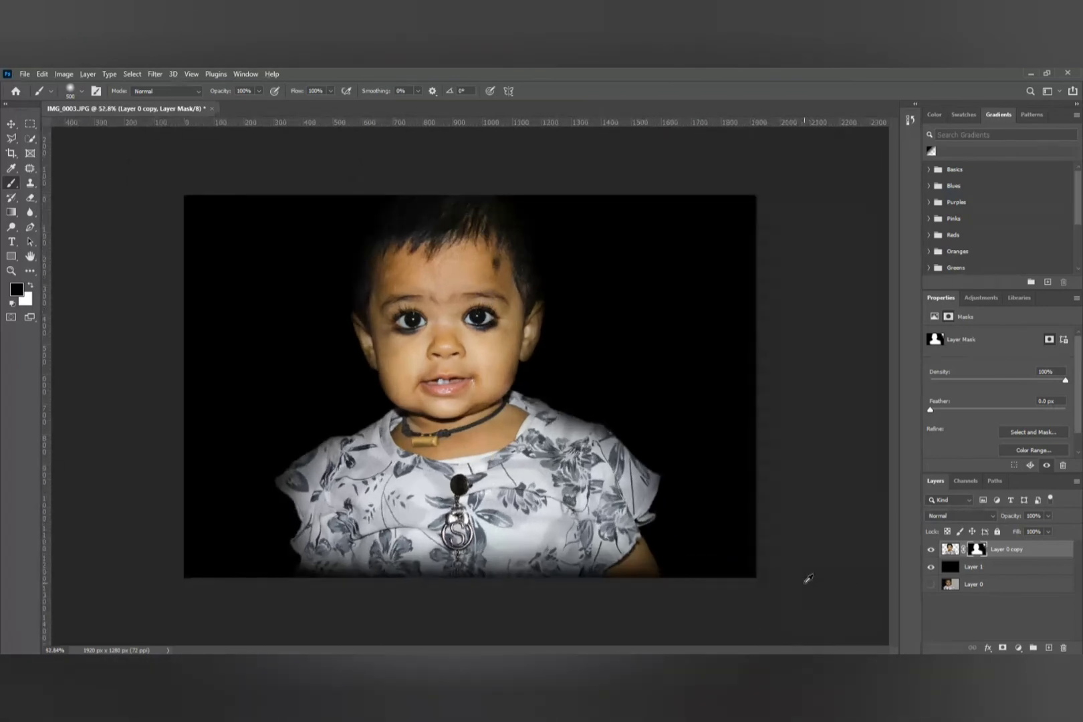
click(14, 127)
scroll(679, 387, up, 3)
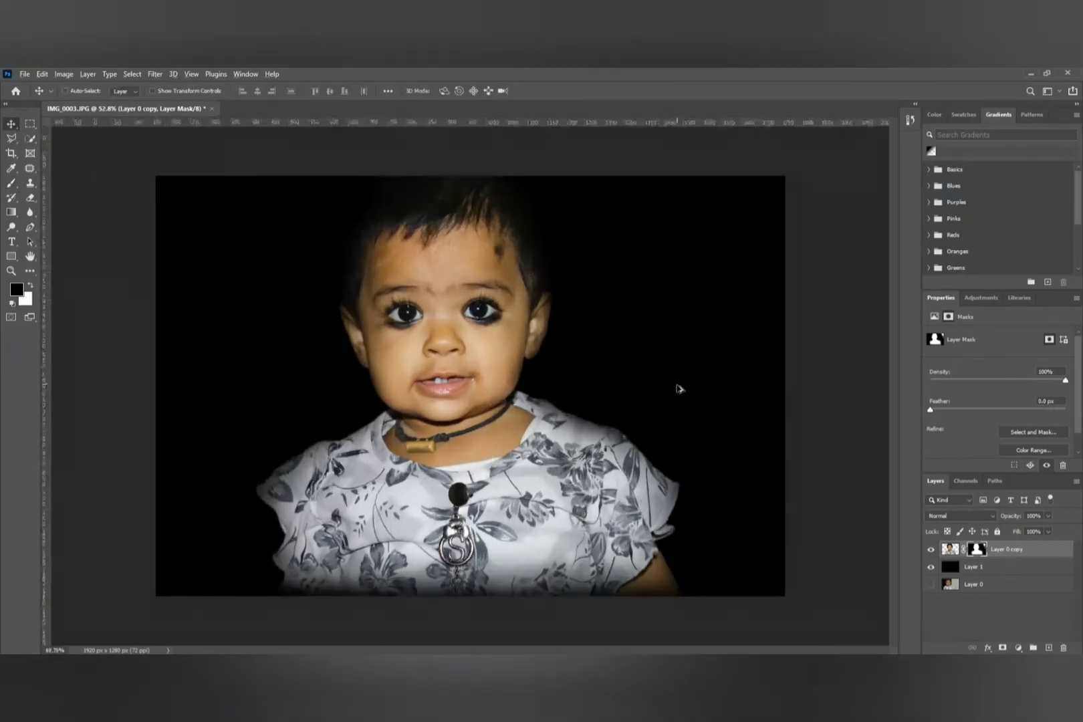
scroll(679, 390, down, 2)
scroll(677, 389, up, 1)
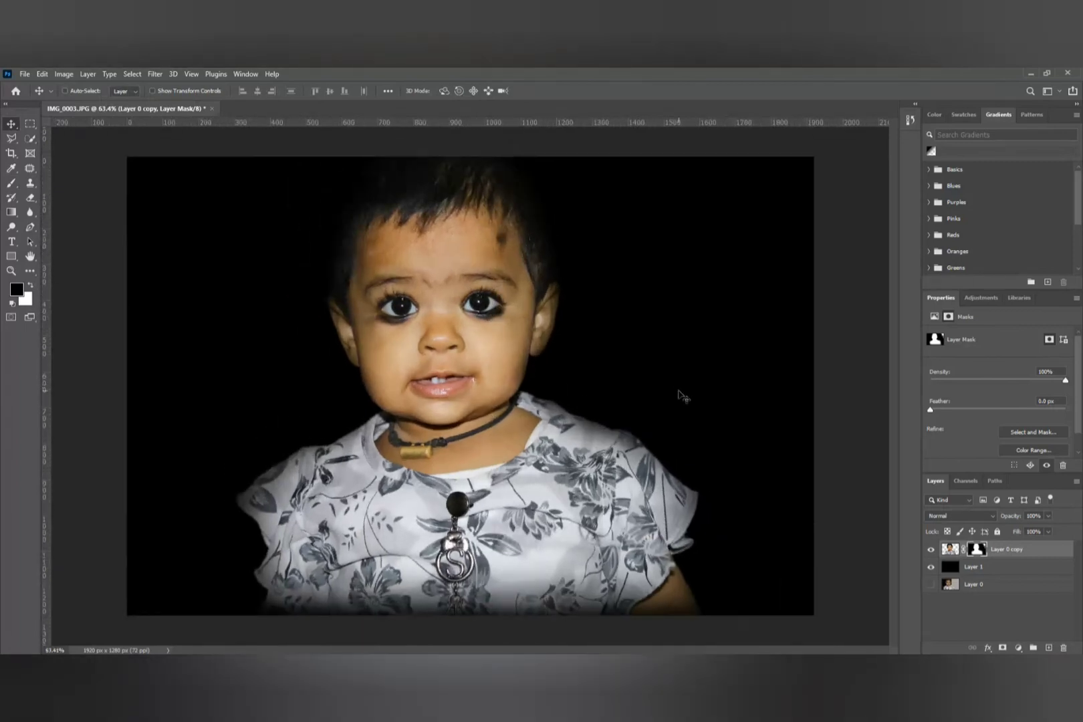